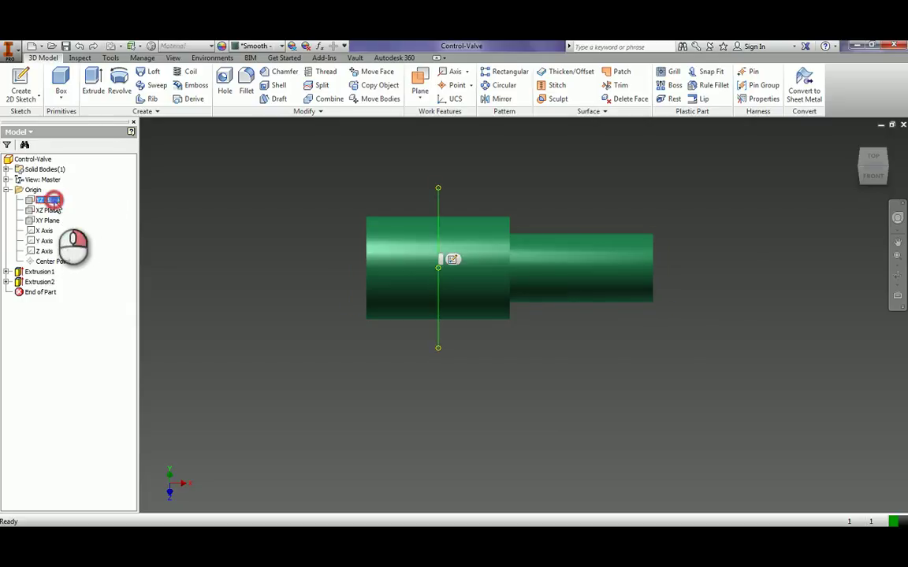
Make the origin YZ plane visible in the part
right_click(54, 202)
left_click(83, 264)
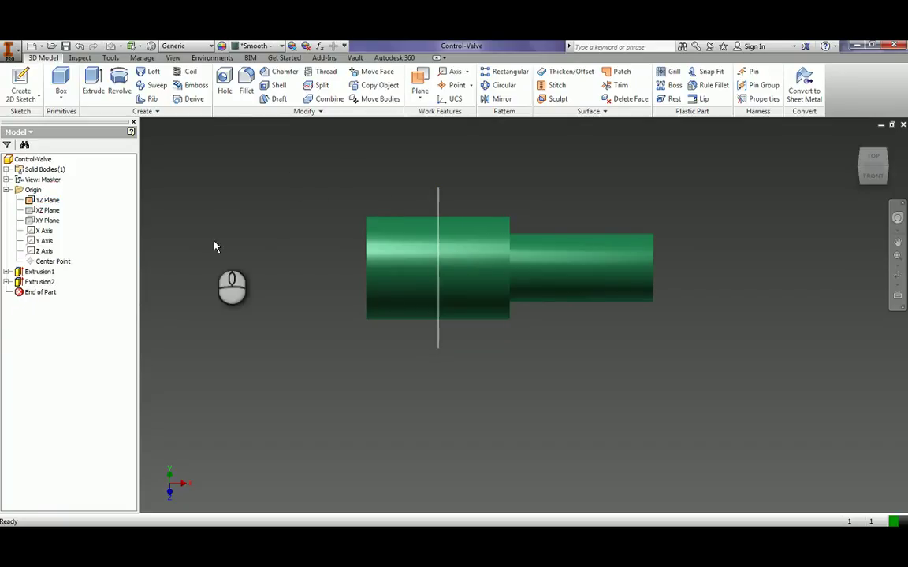
left_click(420, 98)
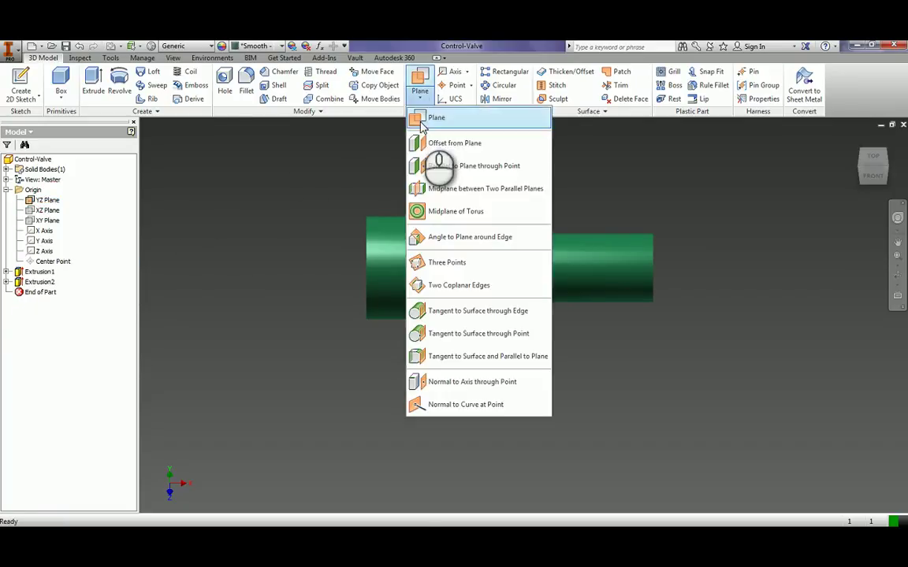
left_click(368, 130)
Mirror both cylindrical extrusions across the YZ plane, and hide the plane
left_click(501, 99)
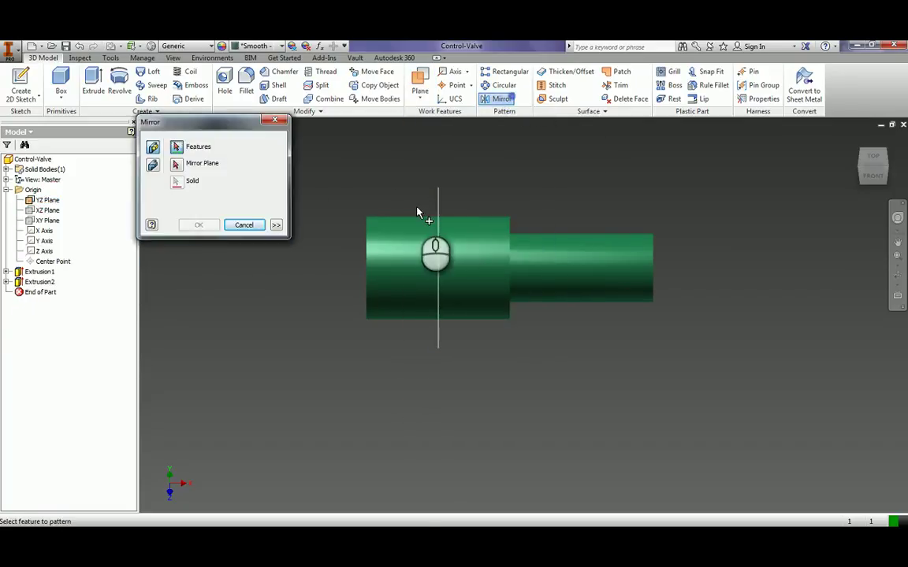
left_click(498, 250)
left_click(593, 269)
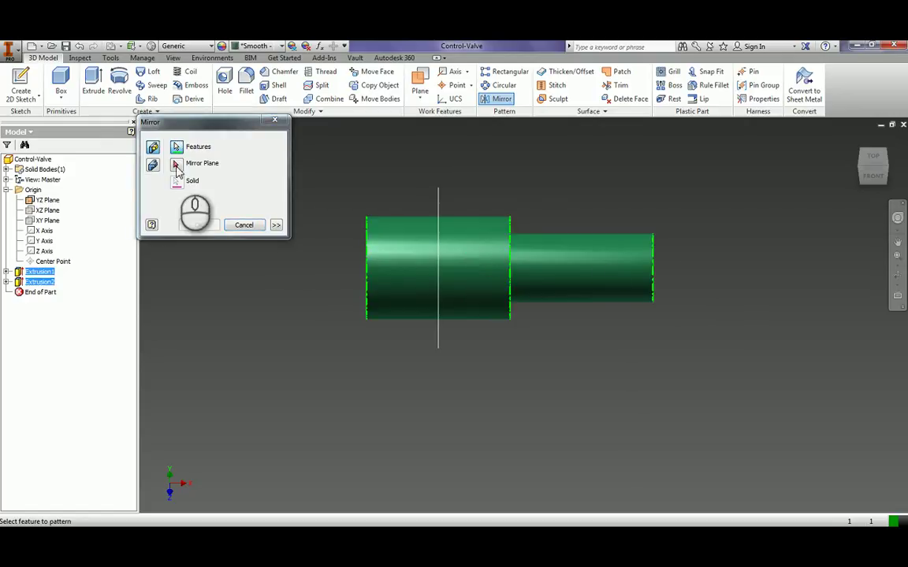
left_click(176, 167)
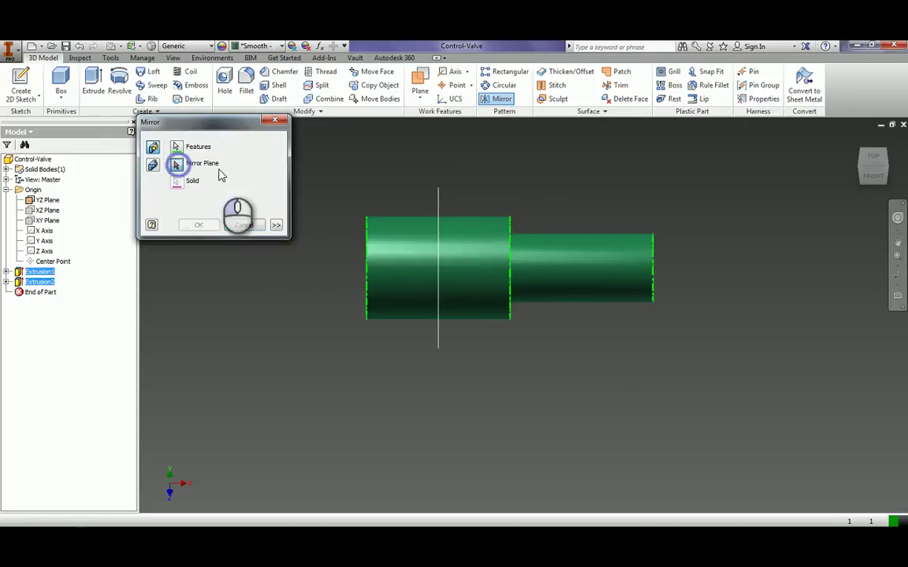
left_click(438, 203)
left_click(193, 226)
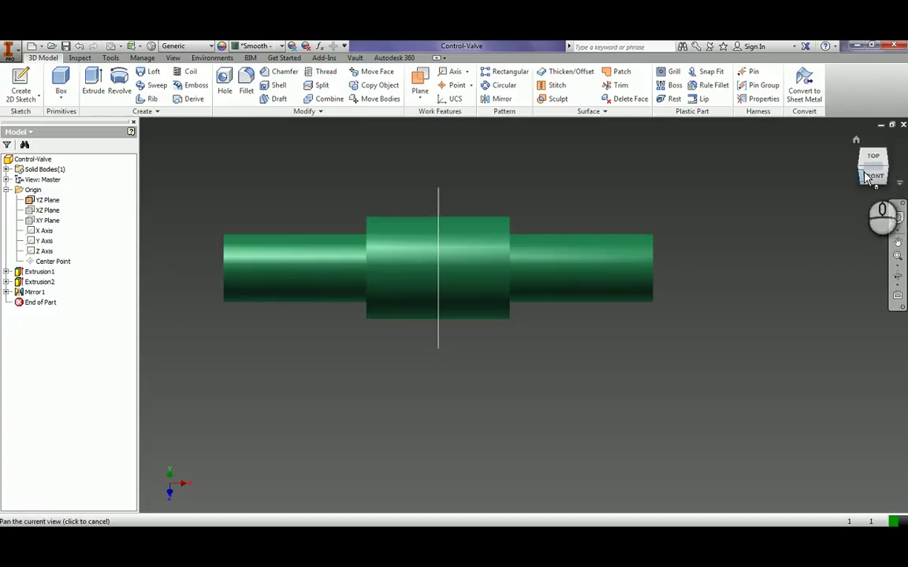
right_click(438, 344)
left_click(473, 353)
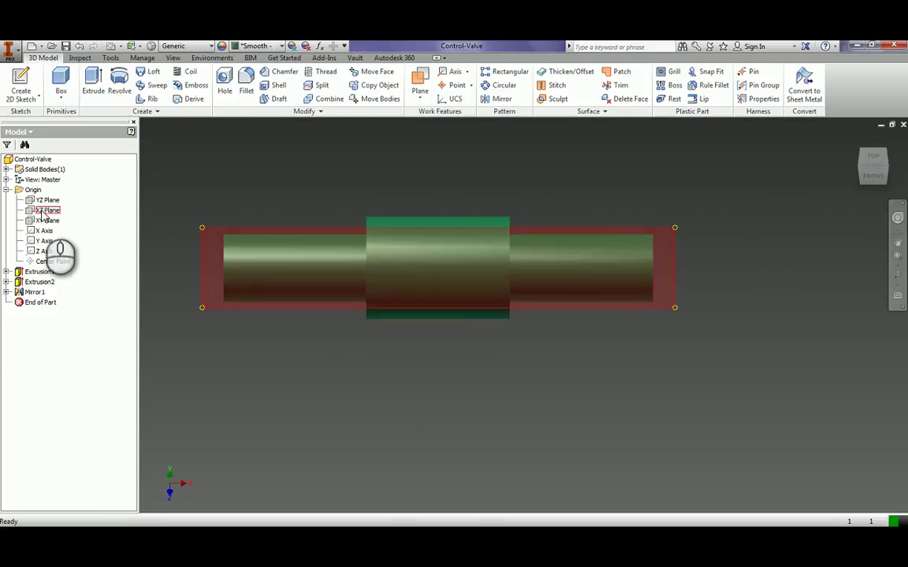
Try to create a work plane parallel to the XZ plane and tangent to the narrow end cylinder
left_click(415, 105)
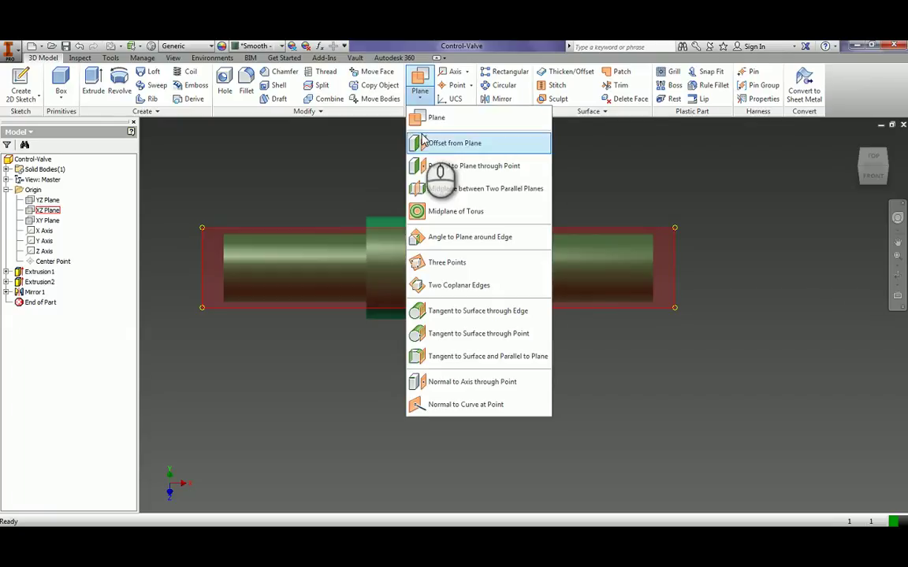
left_click(432, 120)
left_click(48, 212)
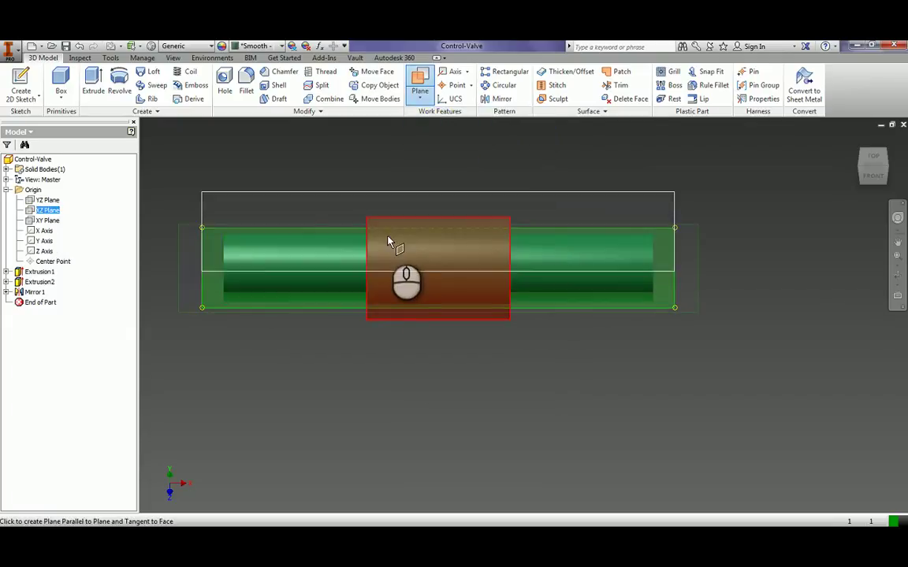
left_click(368, 243)
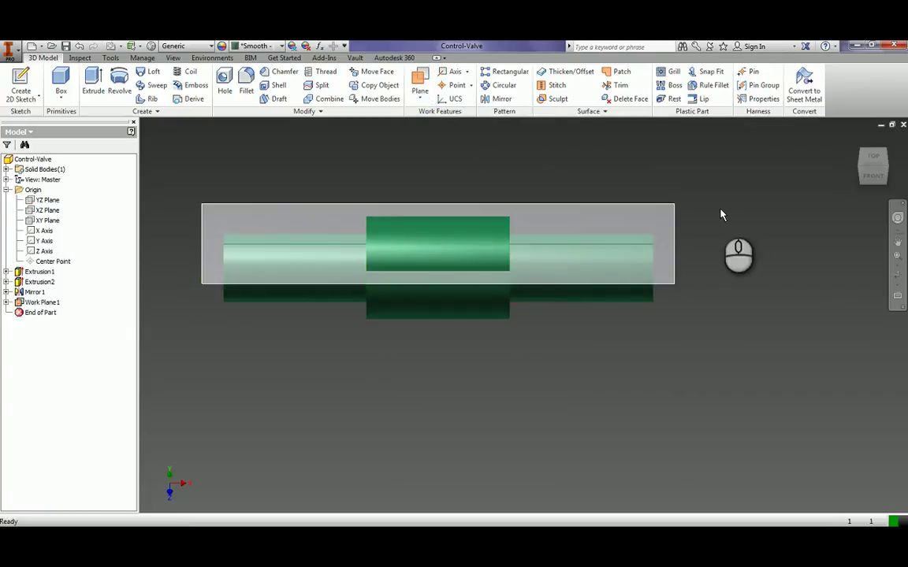
left_click(864, 174)
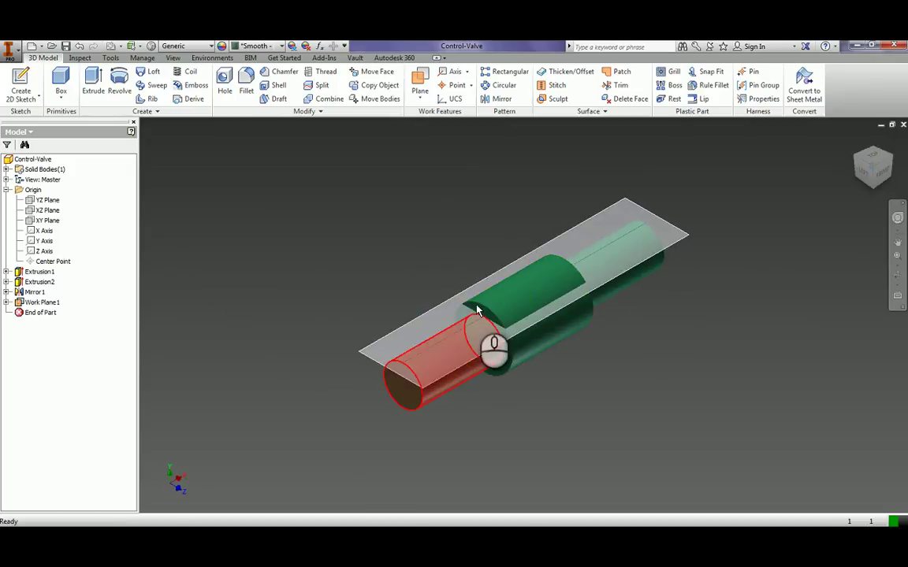
left_click(79, 46)
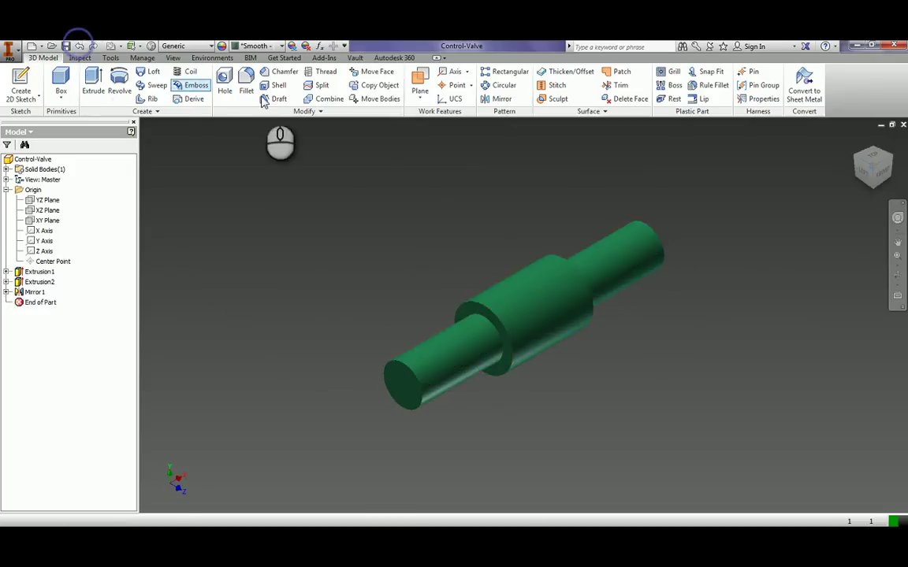
Create a work plane parallel to the XZ plane and tangent to the top of the large middle cylinder
left_click(422, 91)
left_click(415, 118)
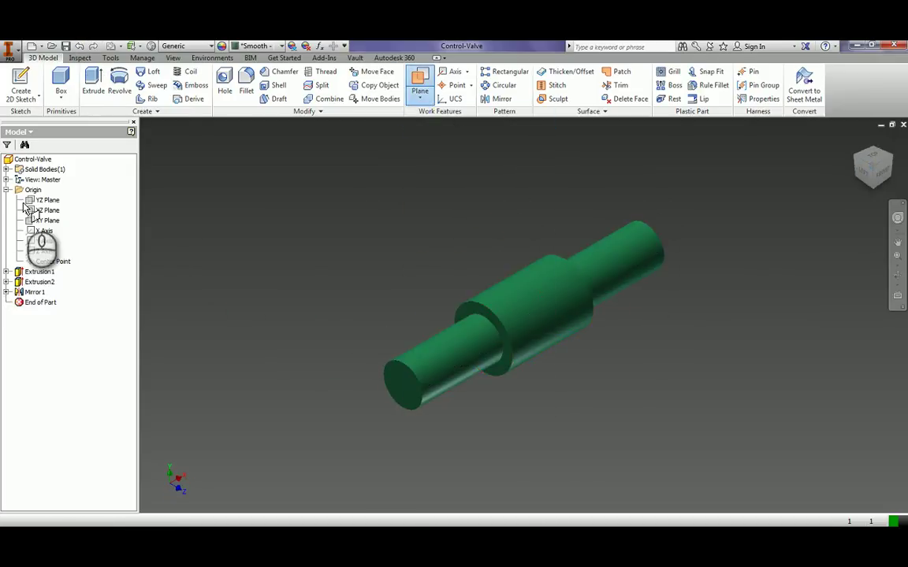
left_click(43, 211)
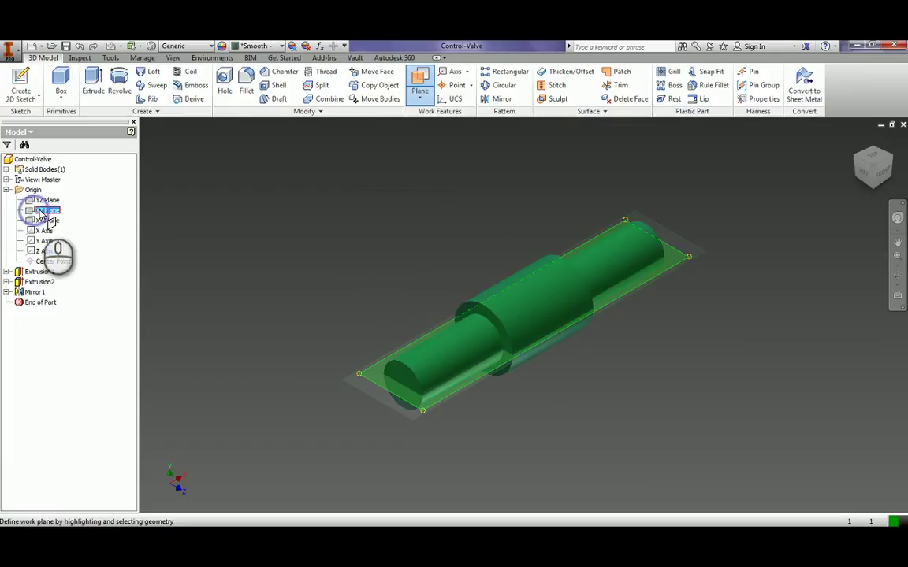
left_click(483, 304)
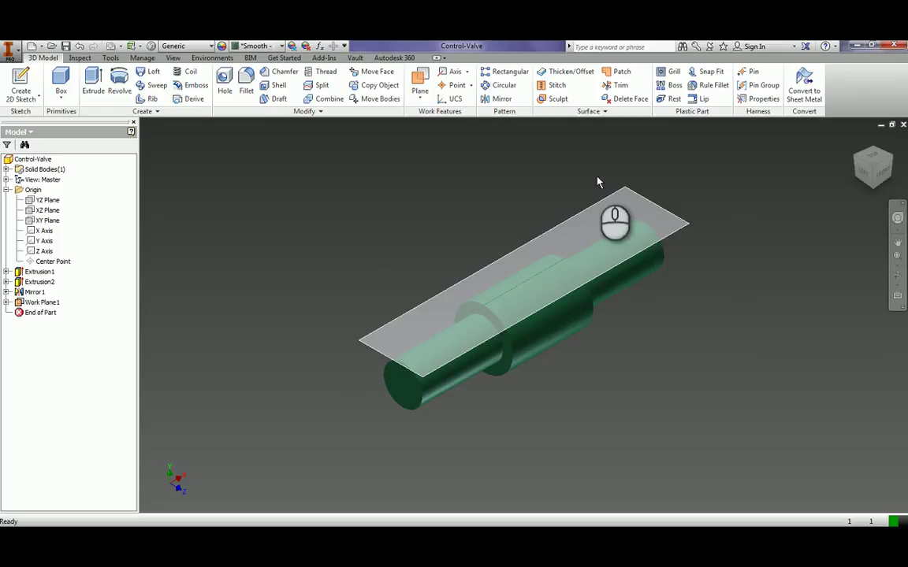
Create a work plane offset 10 mm above the tangent work plane, and hide the tangent plane
left_click(419, 87)
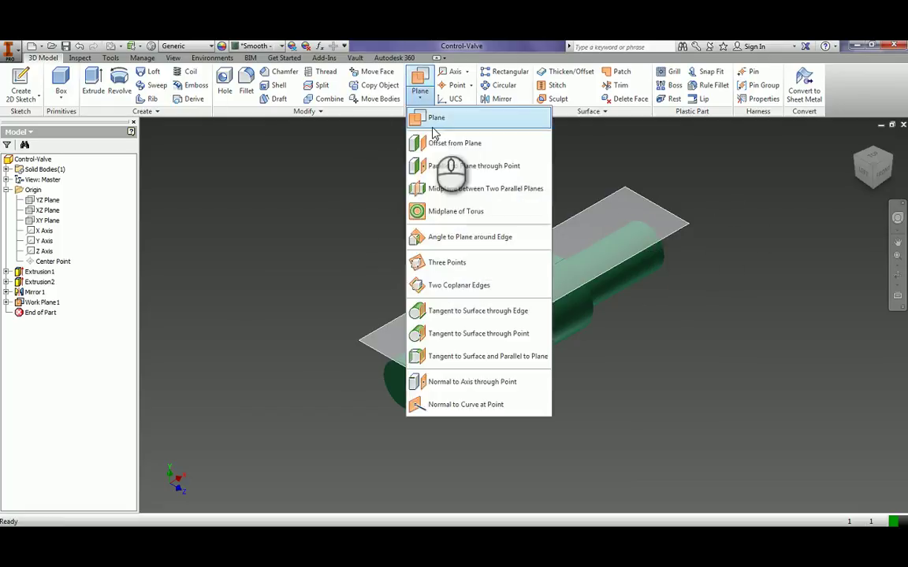
left_click(438, 146)
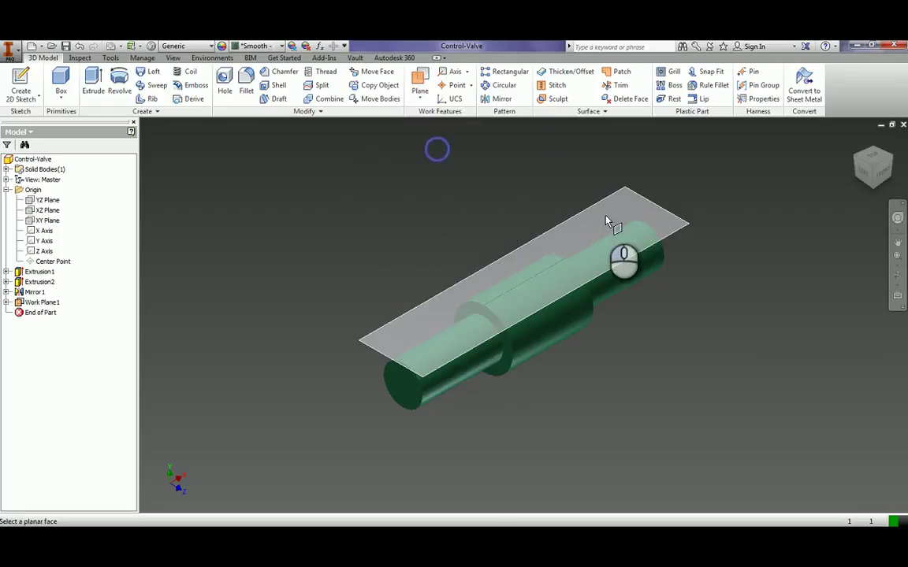
left_click(683, 228)
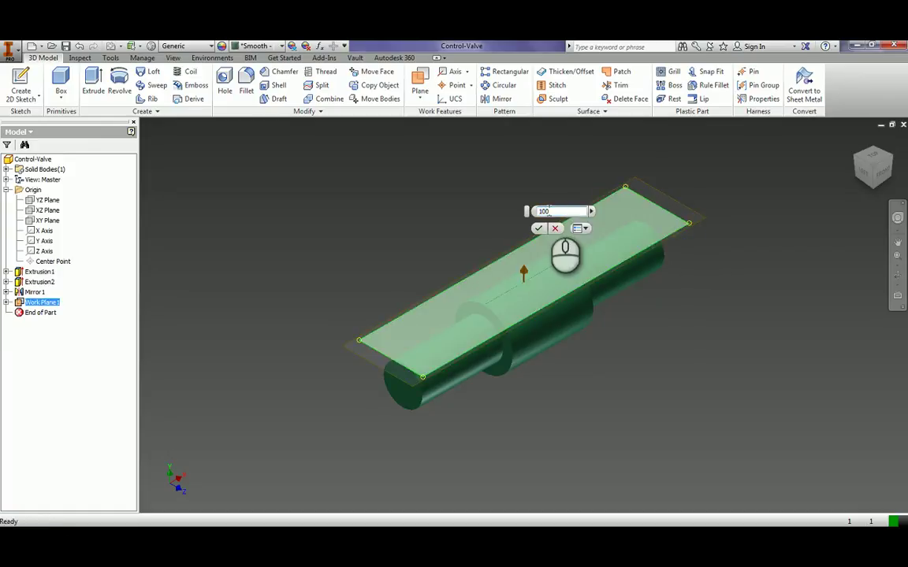
key("Return")
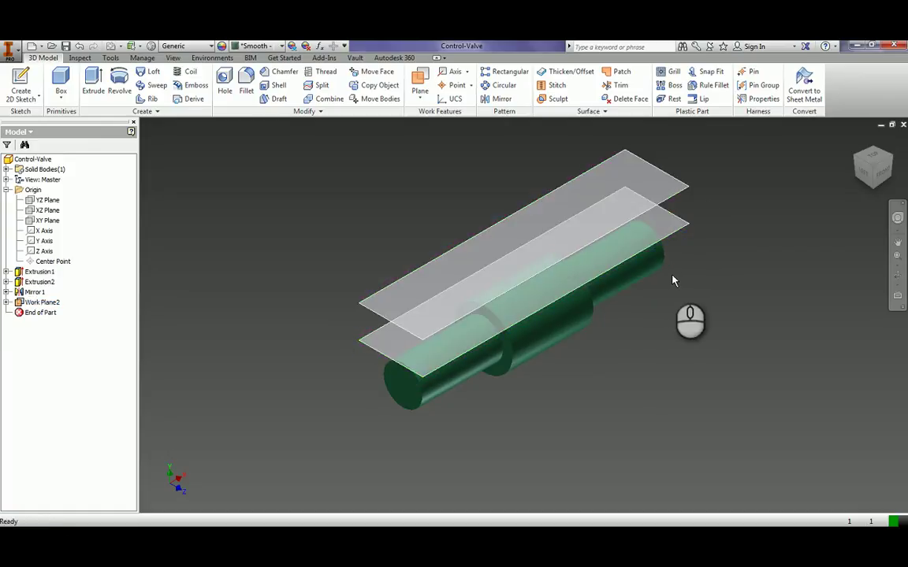
right_click(679, 234)
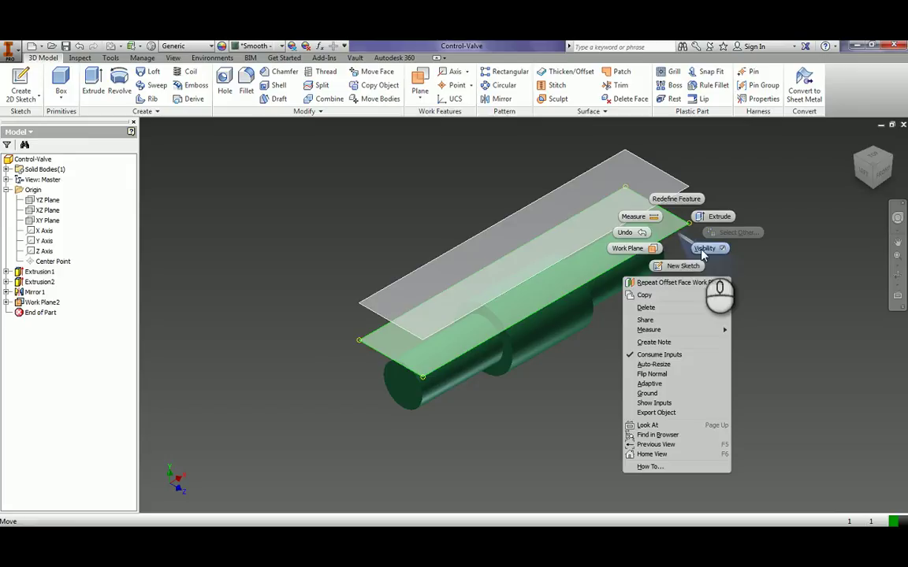
left_click(703, 249)
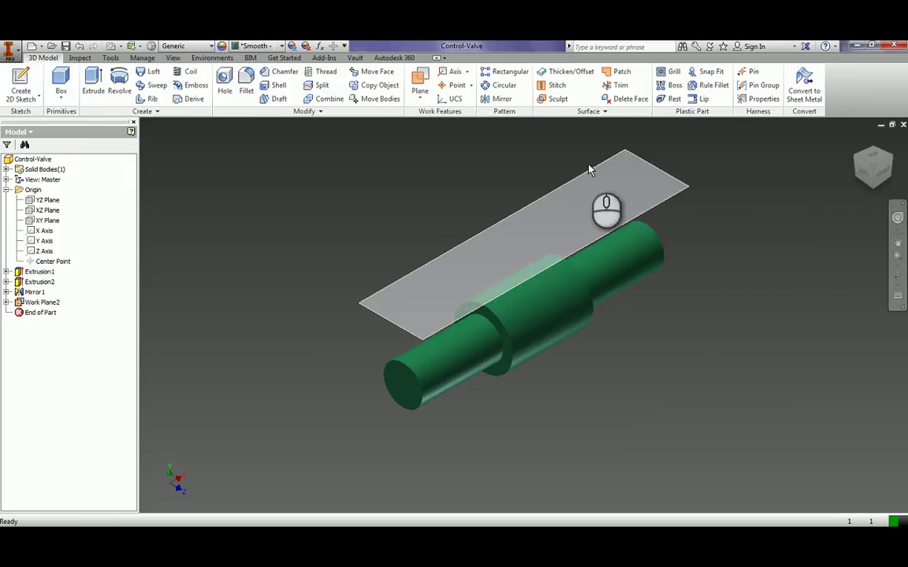
Start a new 2D sketch on the offset work plane and view it from the top
left_click(608, 204)
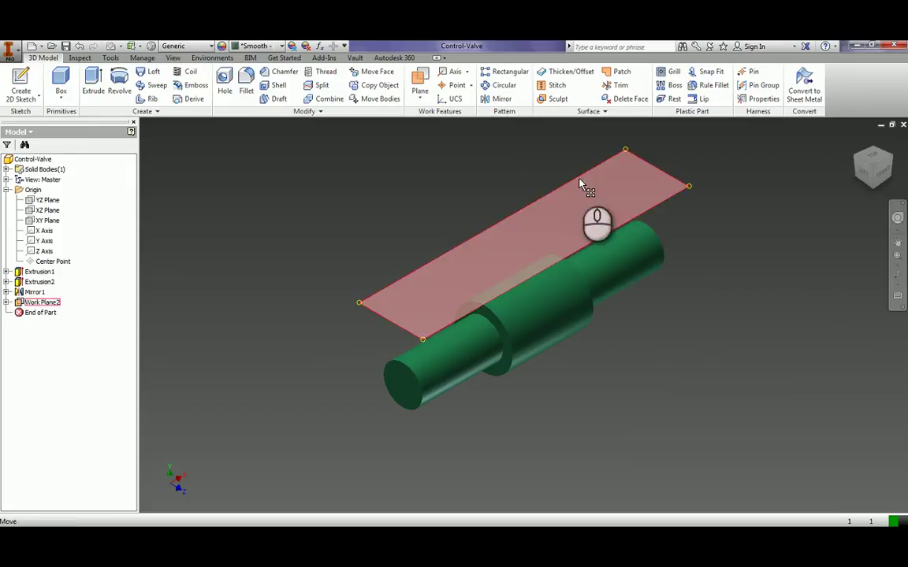
left_click(579, 180)
left_click(605, 171)
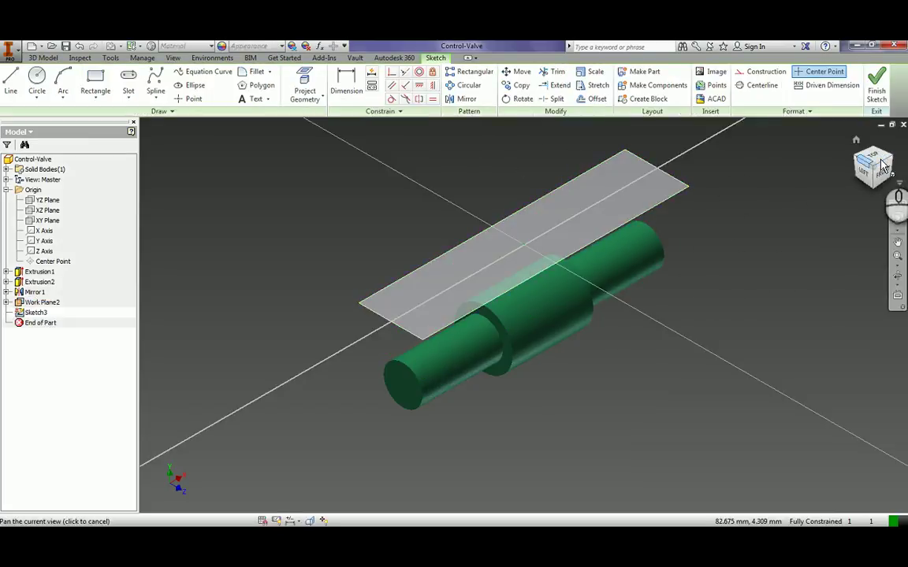
left_click(876, 160)
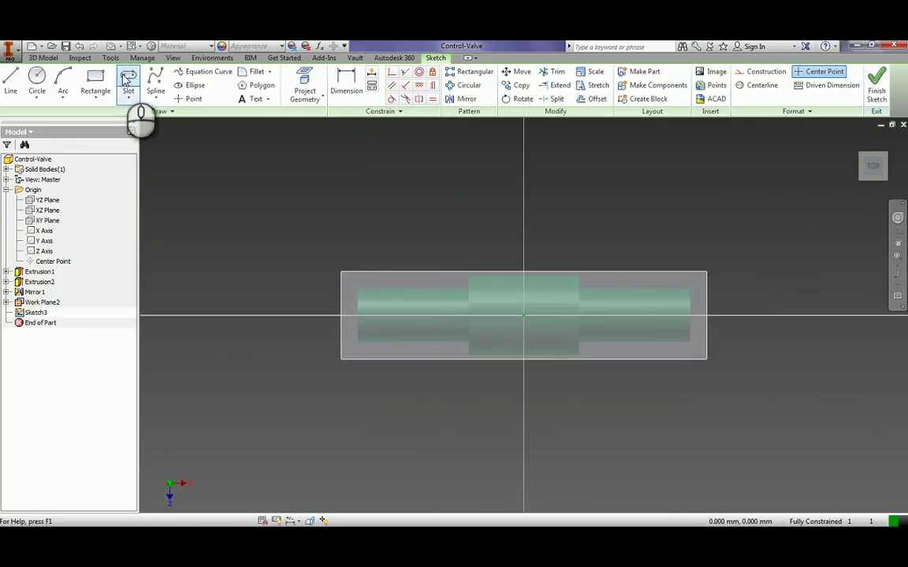
Project the outlines of the middle cylinder and both end cylinders into the sketch
left_click(45, 84)
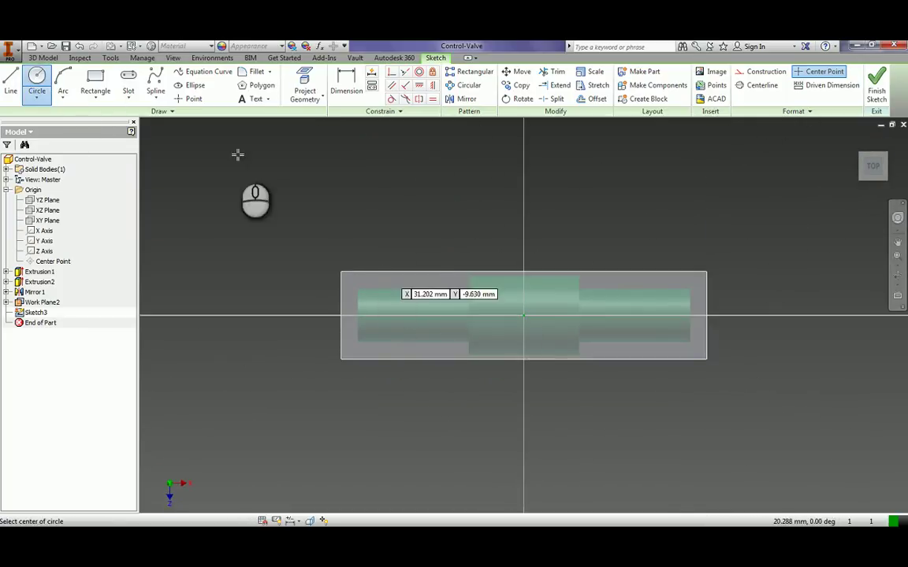
left_click(306, 83)
left_click(433, 322)
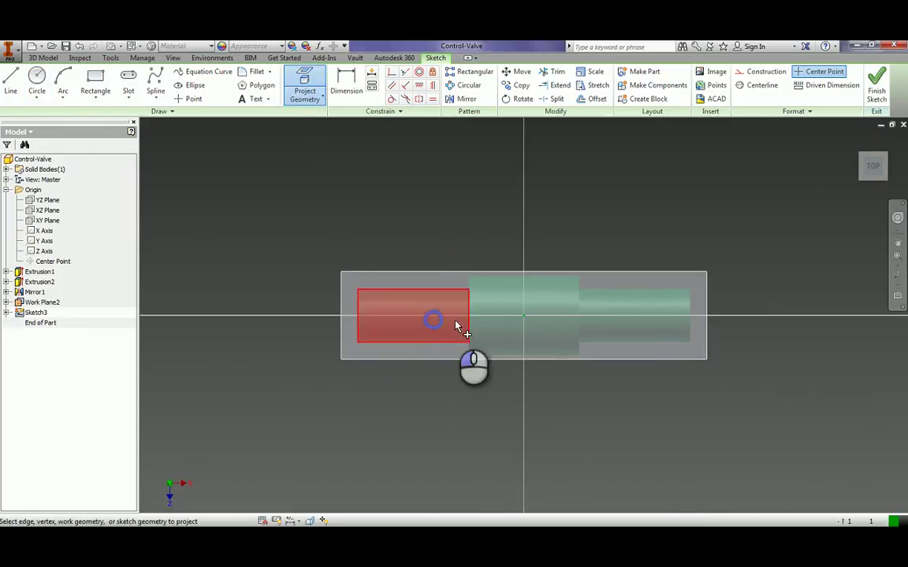
left_click(554, 326)
left_click(639, 318)
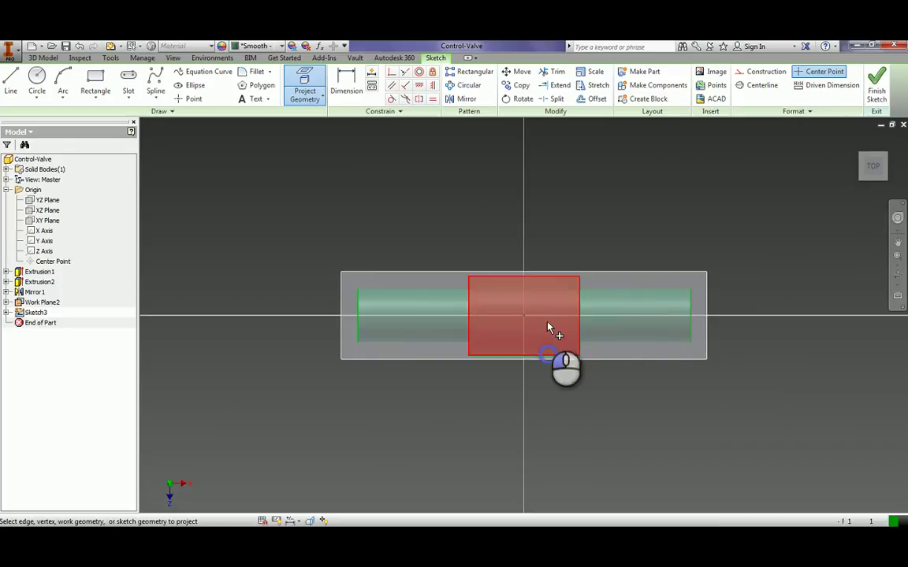
left_click(541, 278)
left_click(623, 319)
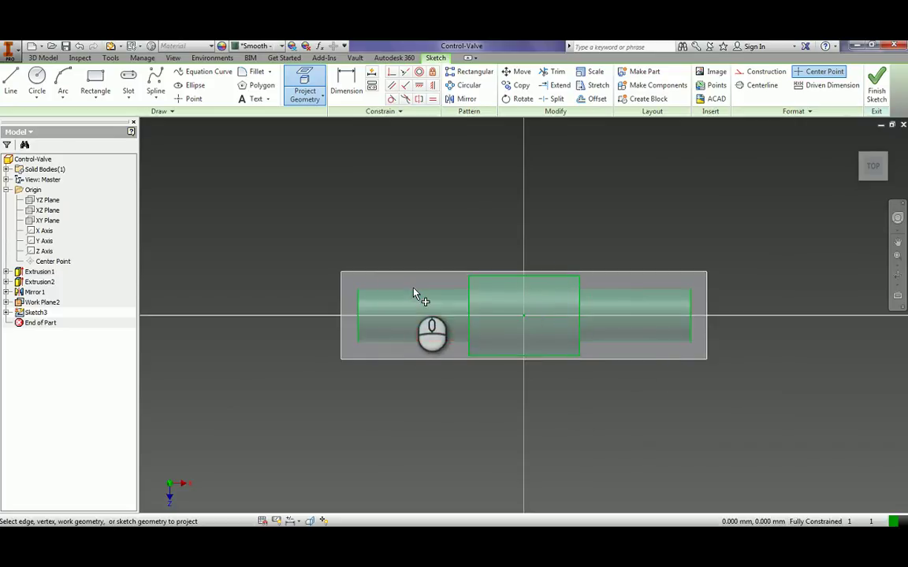
left_click(402, 342)
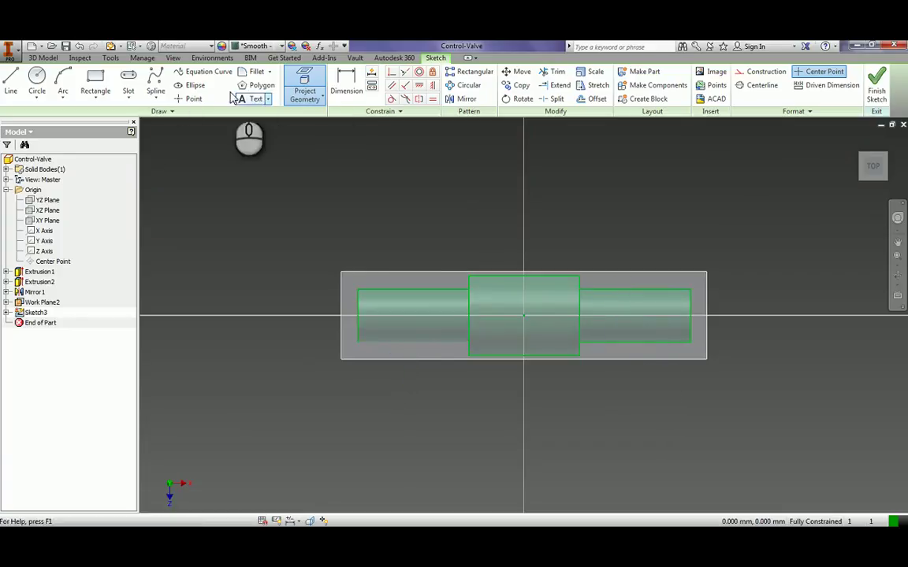
Draw two 8 mm diameter circles on the horizontal axis, one centred on each end cylinder
left_click(37, 77)
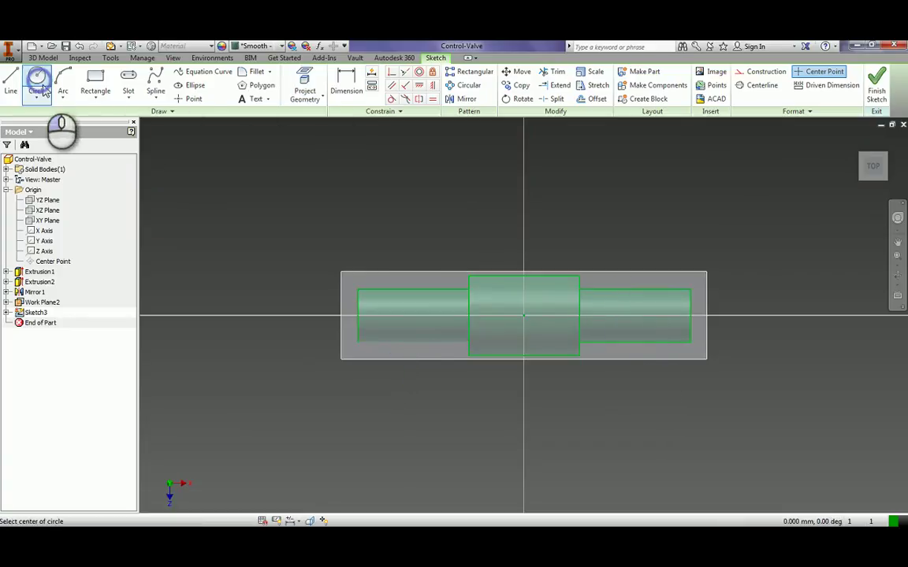
left_click(414, 316)
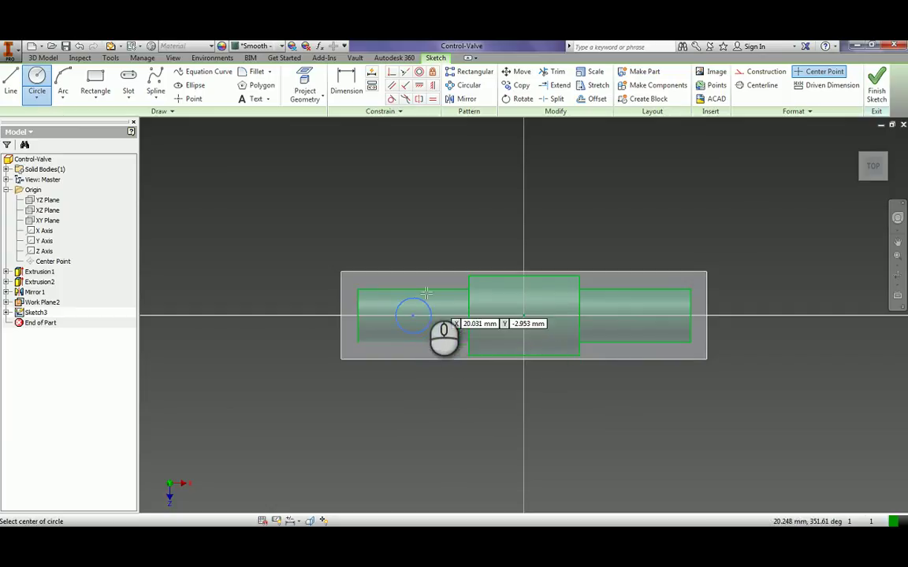
left_click(635, 316)
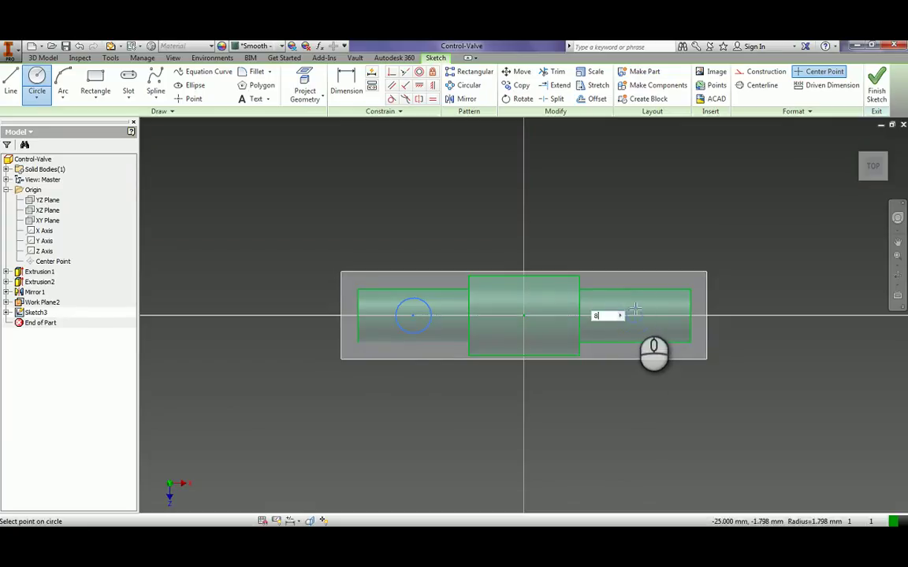
Draw a 50 mm horizontal line joining the upper points of the two circles
left_click(11, 79)
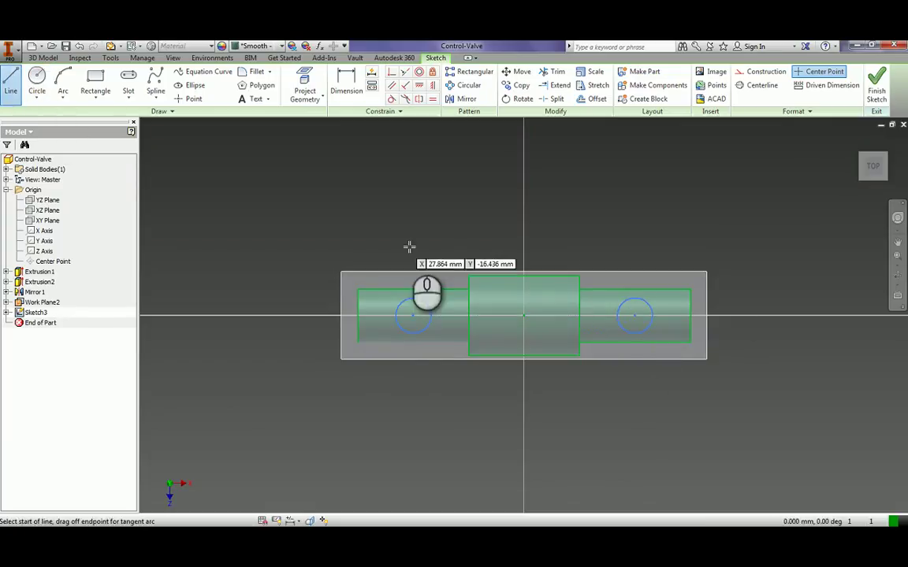
left_click(412, 298)
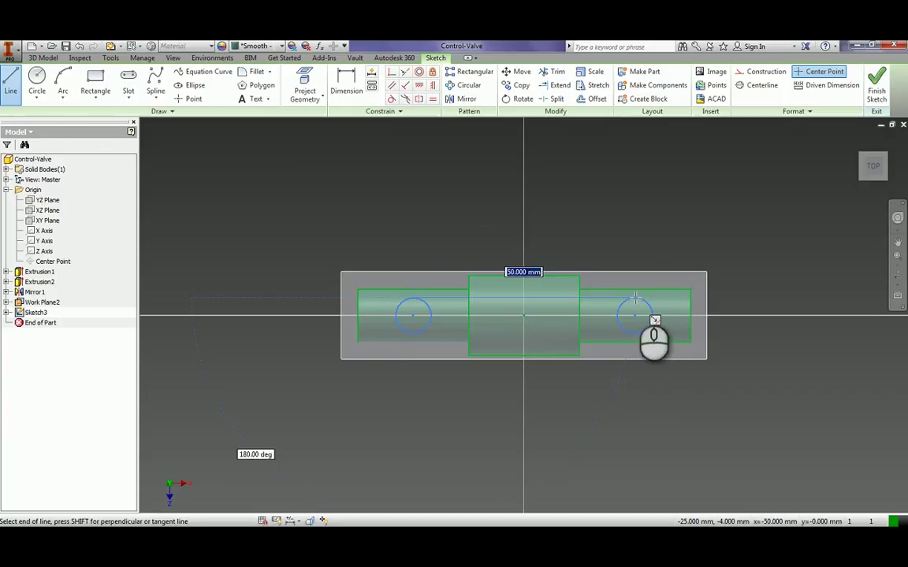
double_click(635, 299)
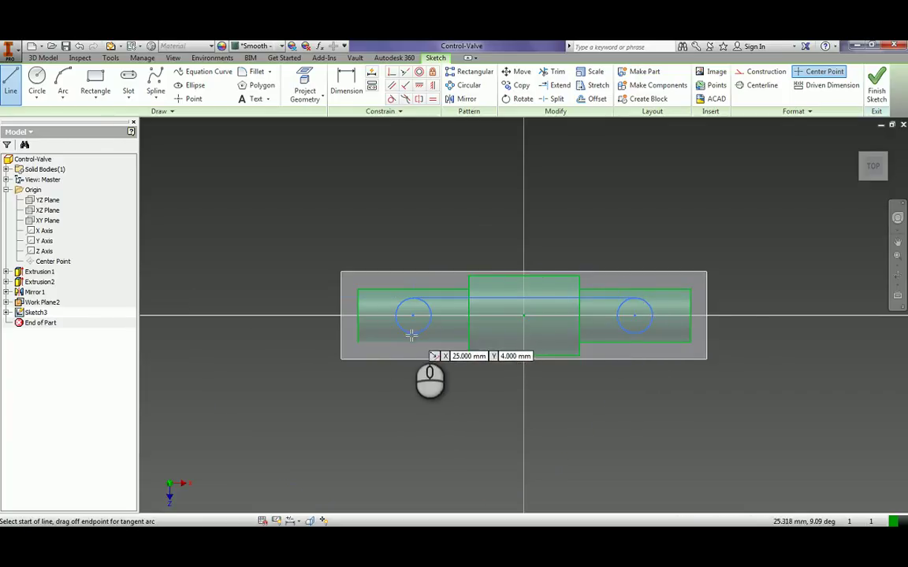
Draw a second horizontal line joining the lower points of the two circles, and dimension the upper line at 50 mm
left_click(414, 332)
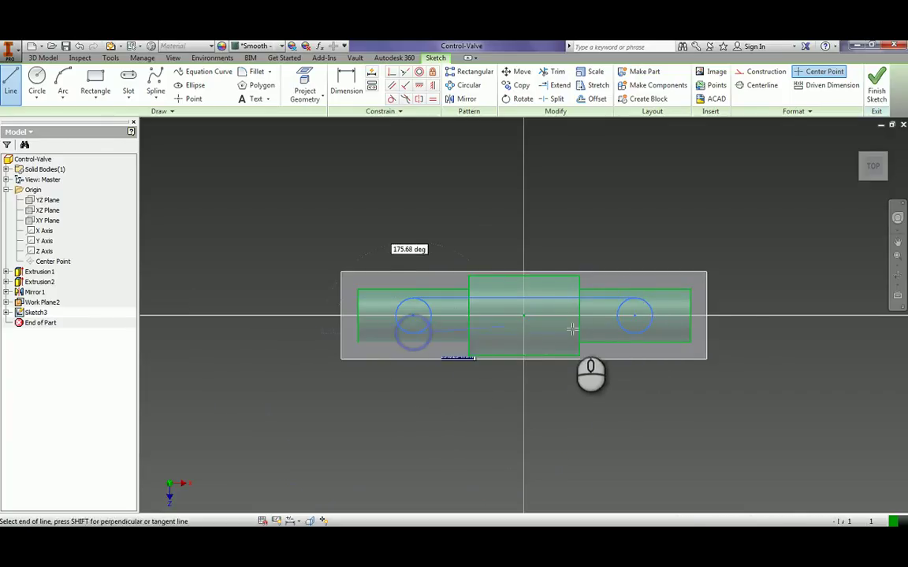
double_click(635, 333)
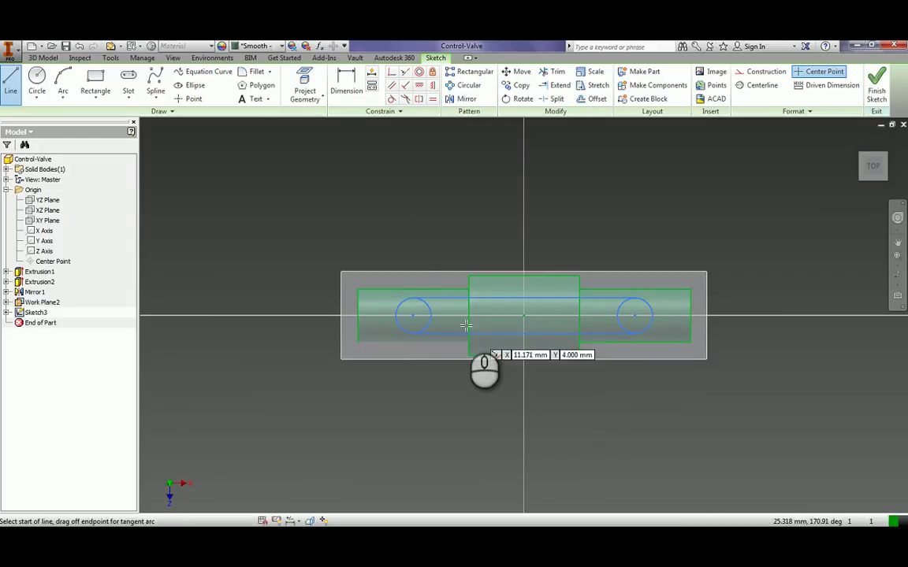
left_click(337, 75)
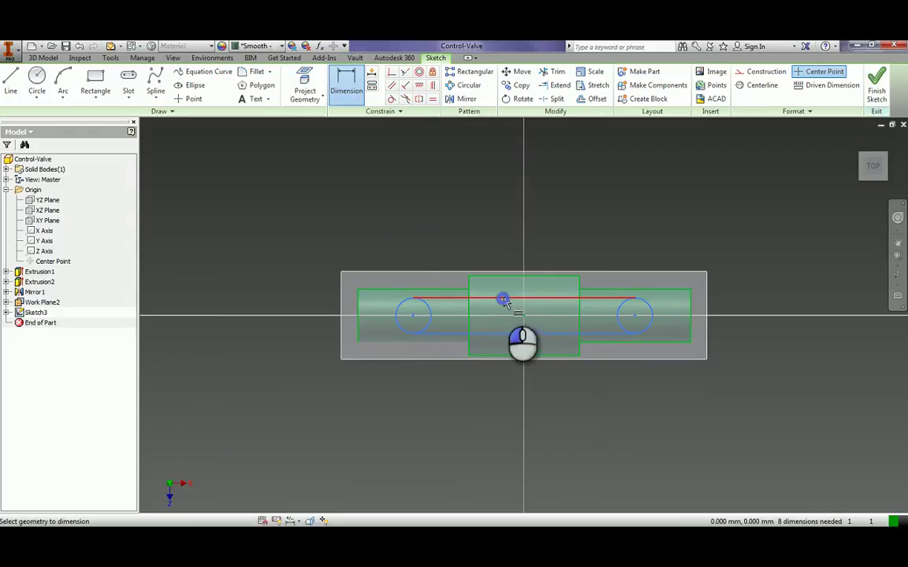
left_click(504, 300)
left_click(512, 244)
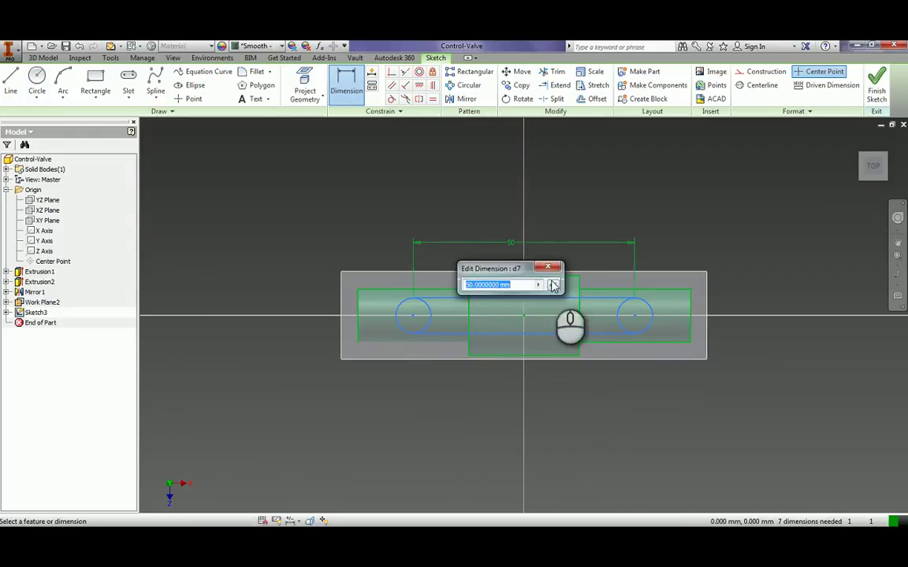
left_click(554, 285)
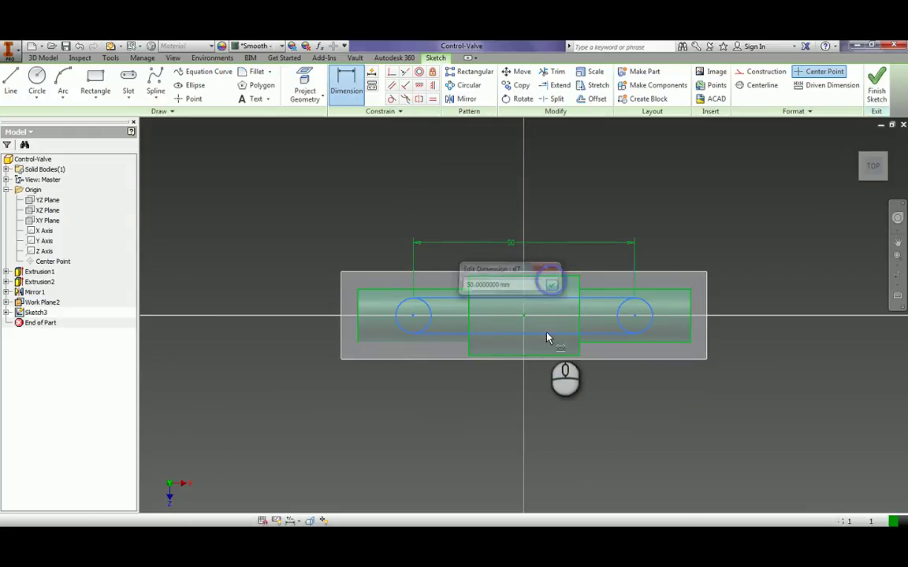
Dimension both end circles with a diameter of 8 mm
left_click(343, 79)
left_click(402, 303)
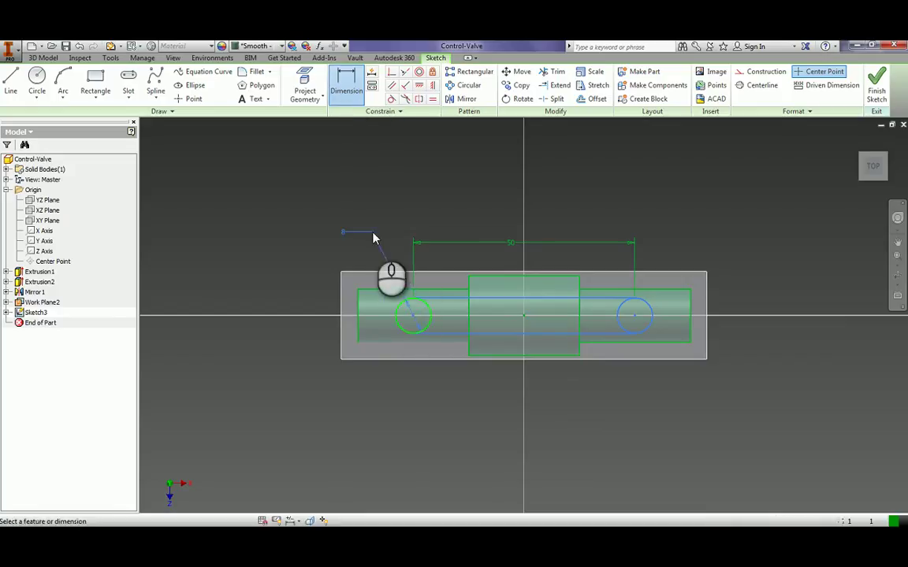
left_click(375, 235)
left_click(415, 270)
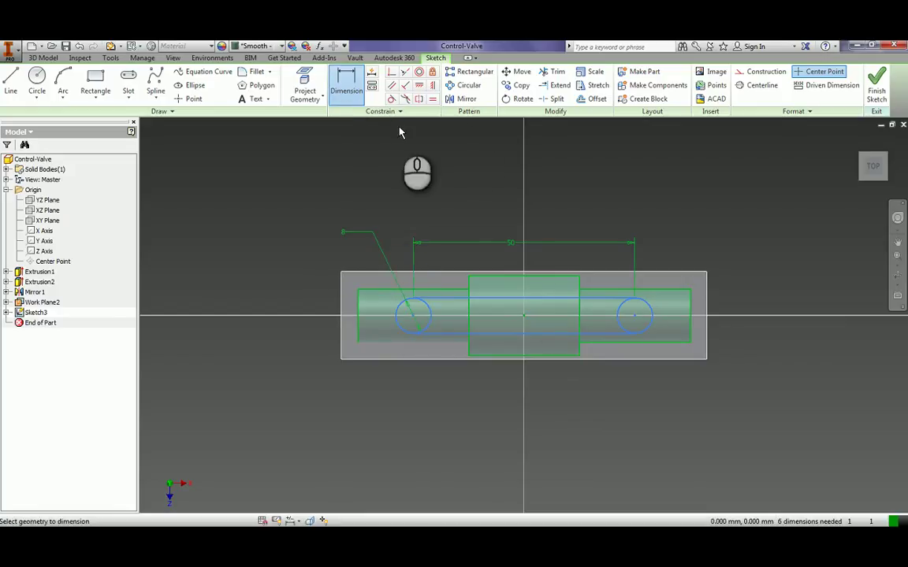
left_click(655, 318)
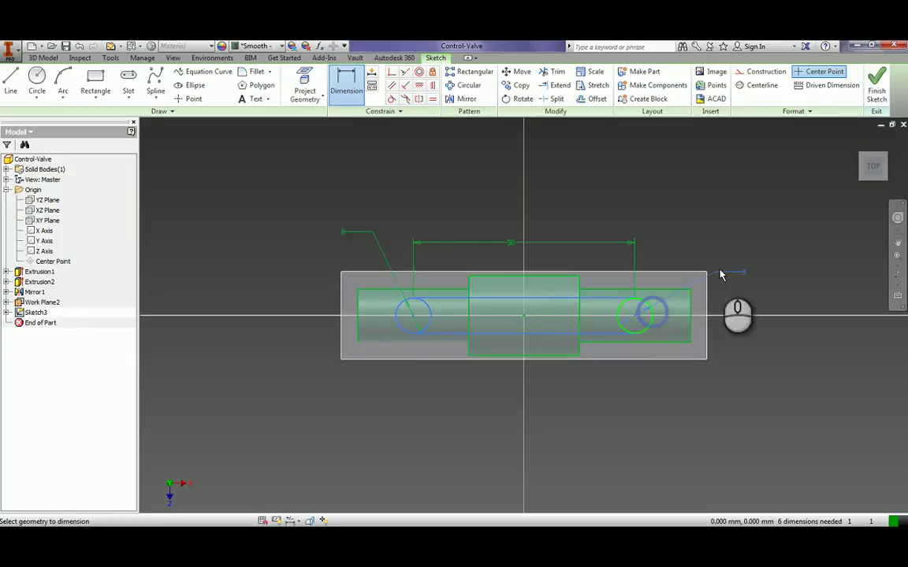
left_click(755, 252)
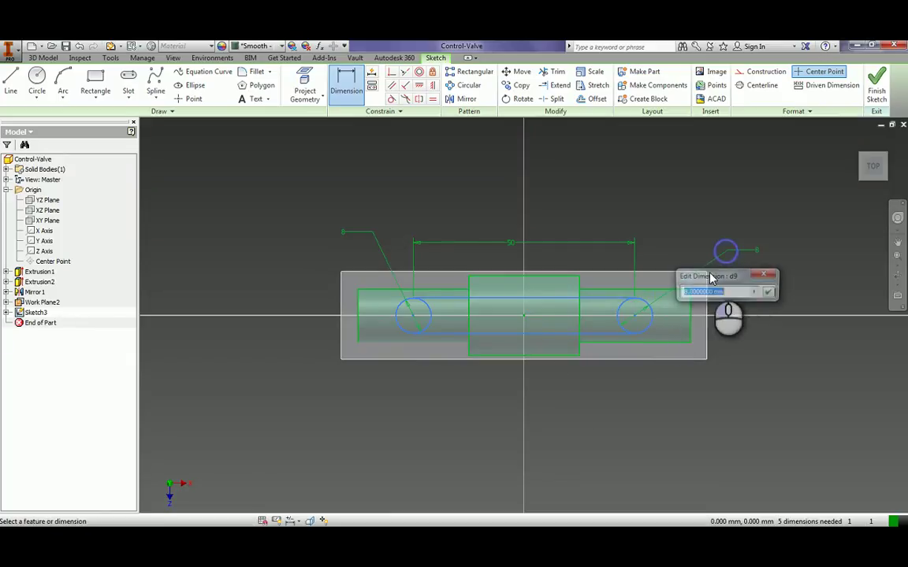
left_click(767, 294)
Dimension the lower connecting line at 50 mm
left_click(529, 338)
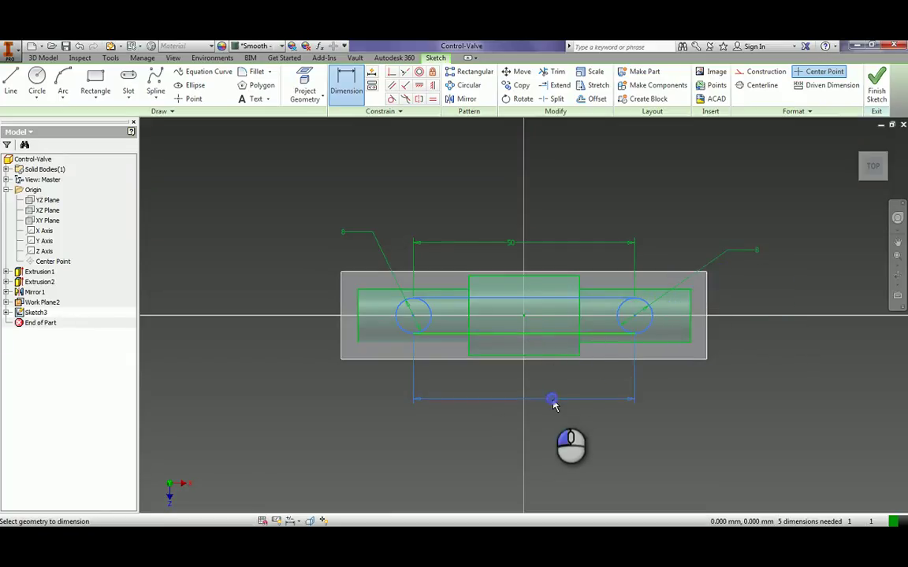
left_click(573, 400)
left_click(593, 443)
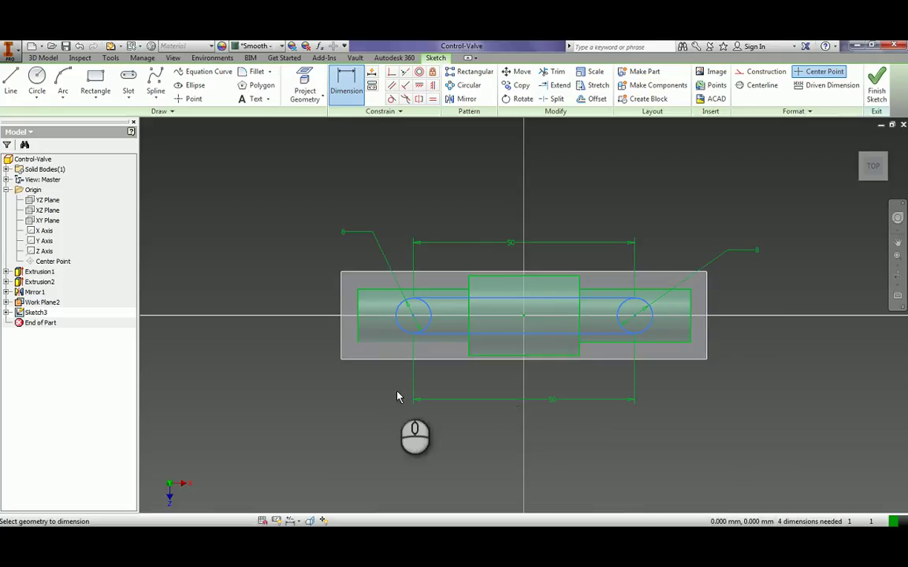
left_click(431, 86)
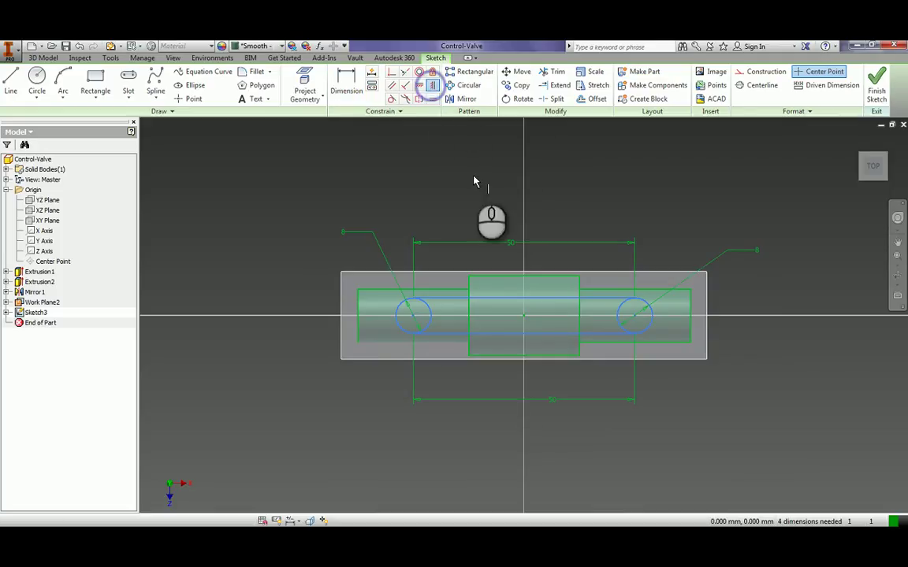
left_click(517, 293)
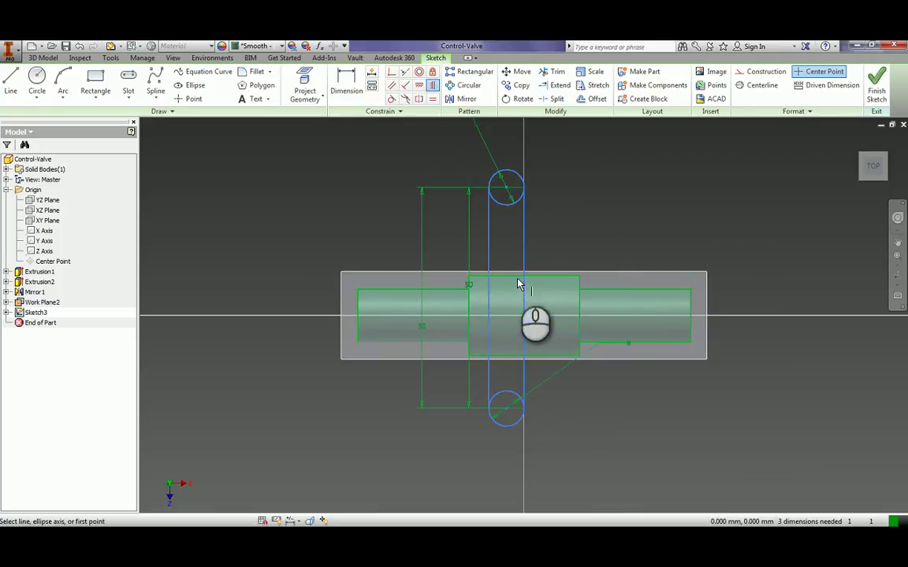
left_click(79, 46)
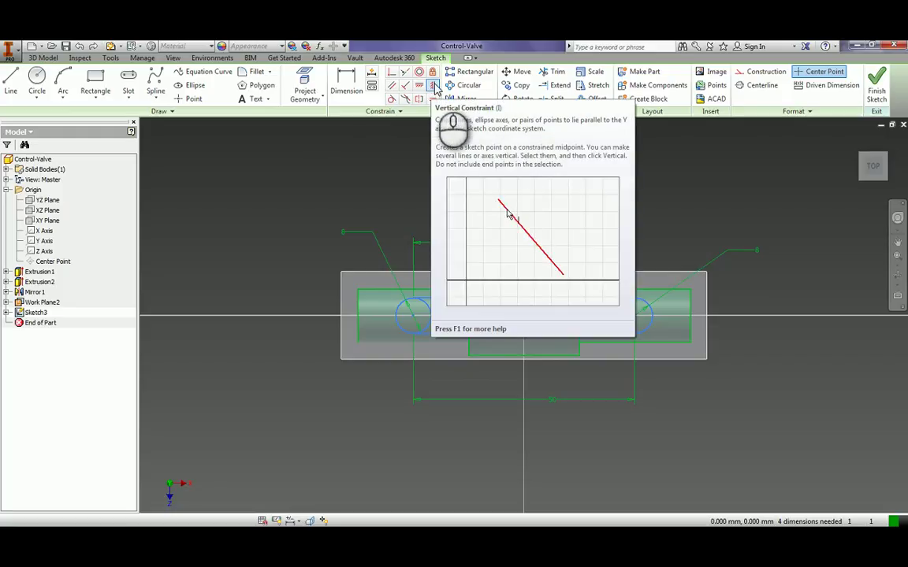
Align the upper line's midpoint vertically with the middle cylinder's edge midpoint and the left circle's centre horizontally with the end edge's midpoint, then finish the sketch
left_click(433, 83)
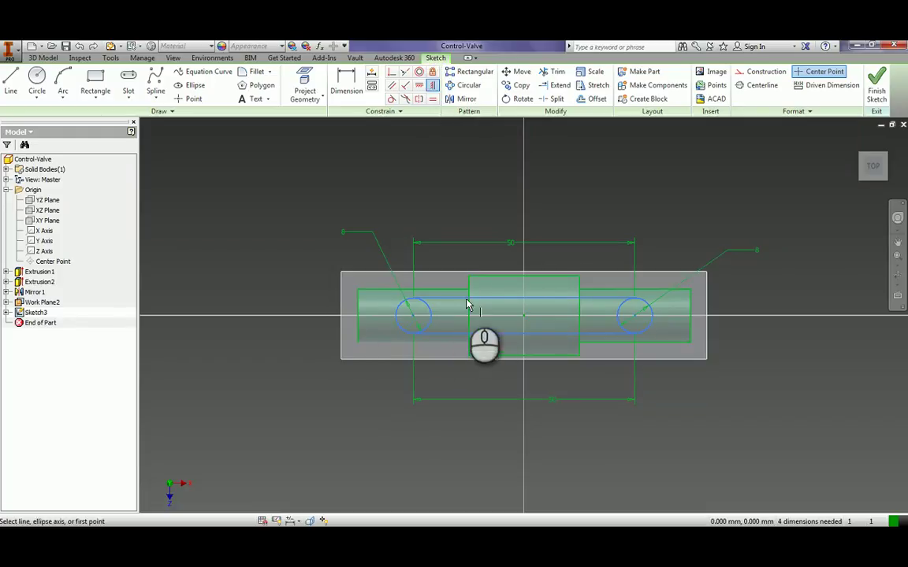
left_click(524, 299)
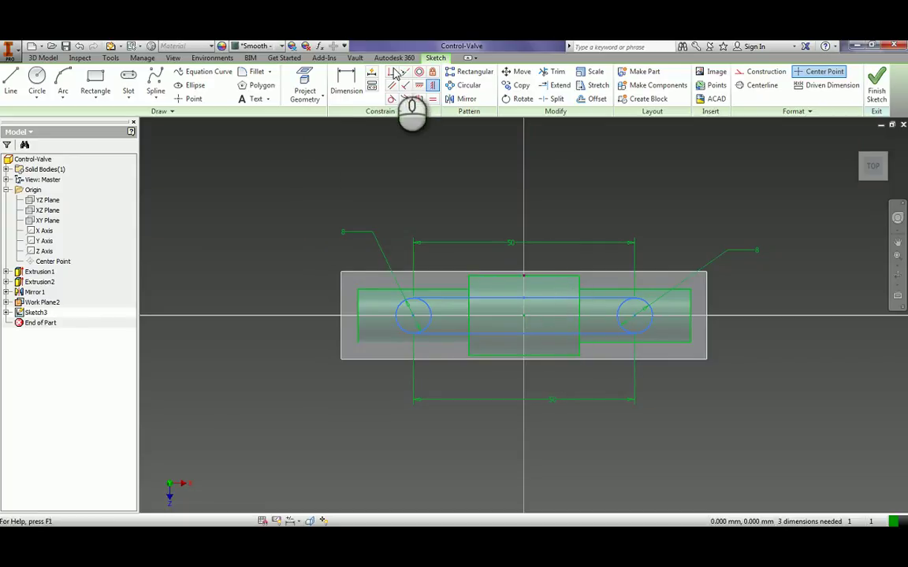
left_click(420, 87)
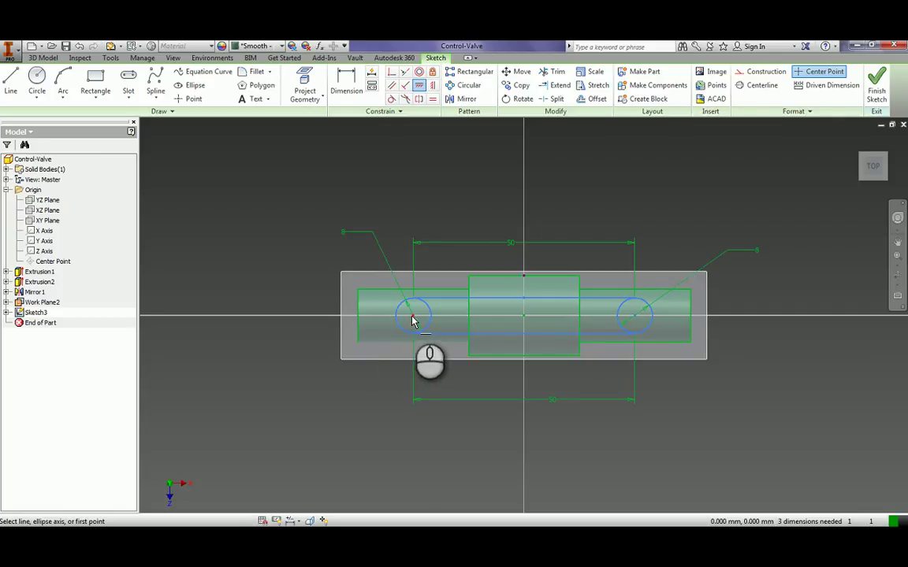
left_click(412, 319)
left_click(358, 316)
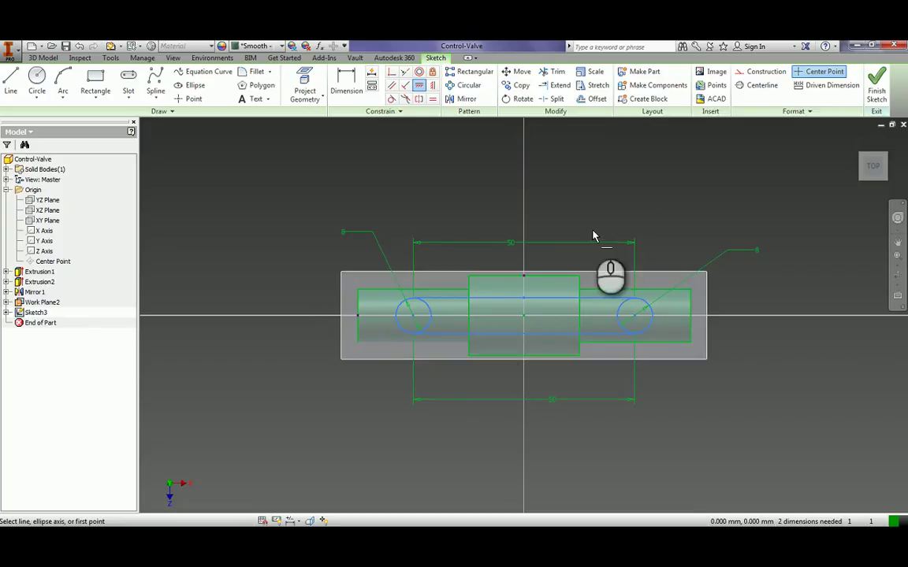
left_click(872, 86)
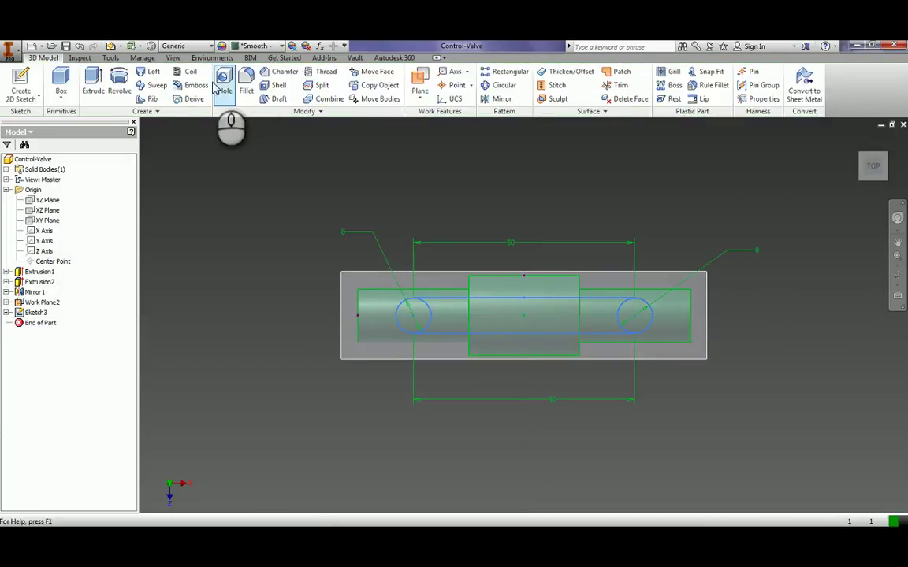
Start an extrusion using the full slot profile, including the middle region and both rounded ends
left_click(877, 183)
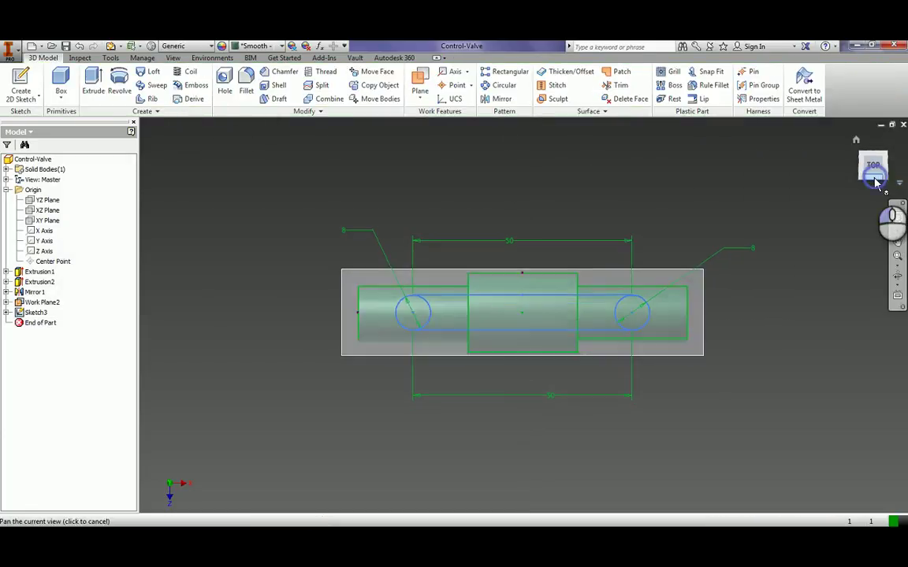
left_click(93, 79)
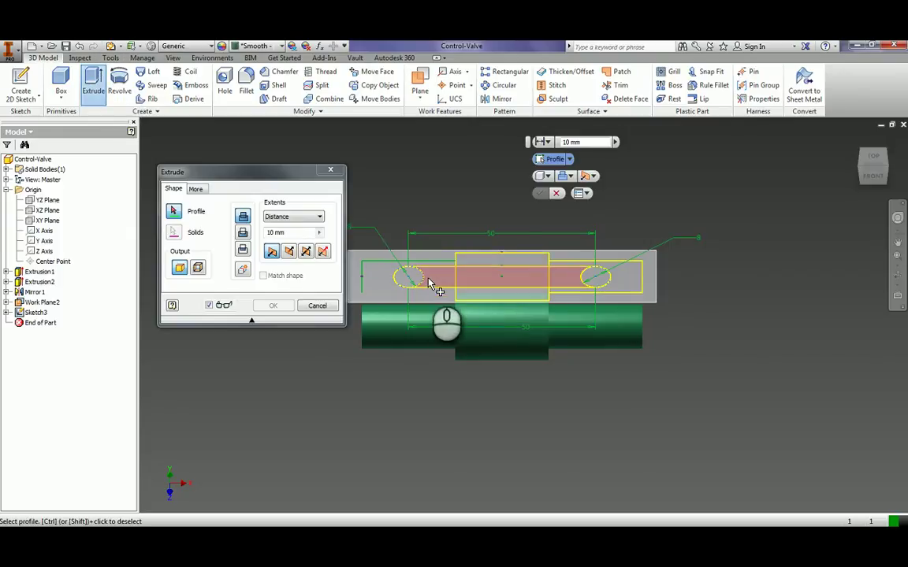
left_click(419, 278)
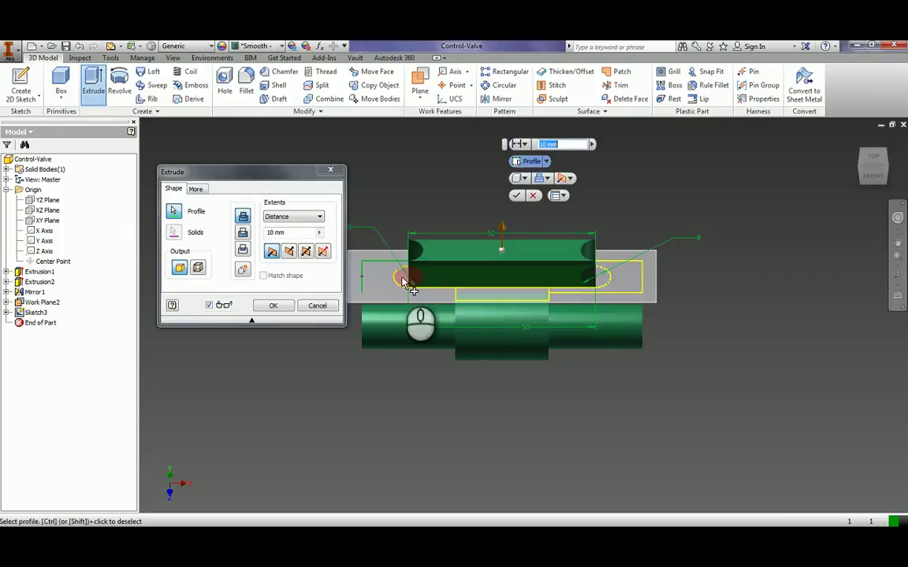
left_click(400, 282)
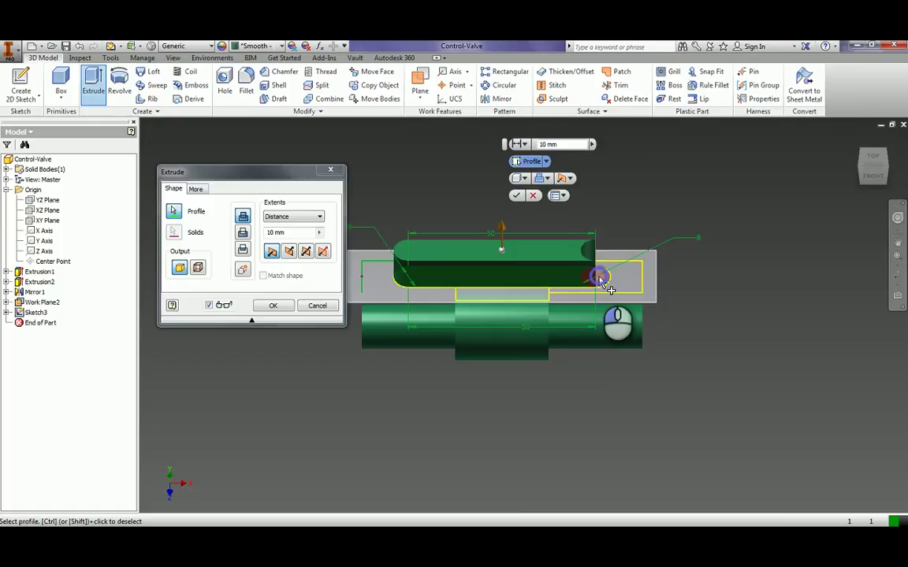
left_click(601, 278)
left_click(290, 217)
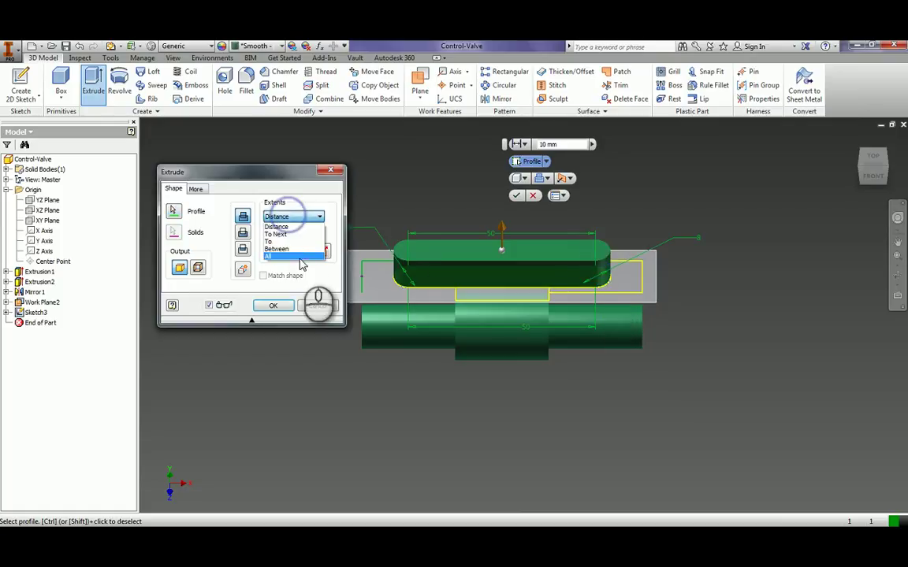
left_click(284, 246)
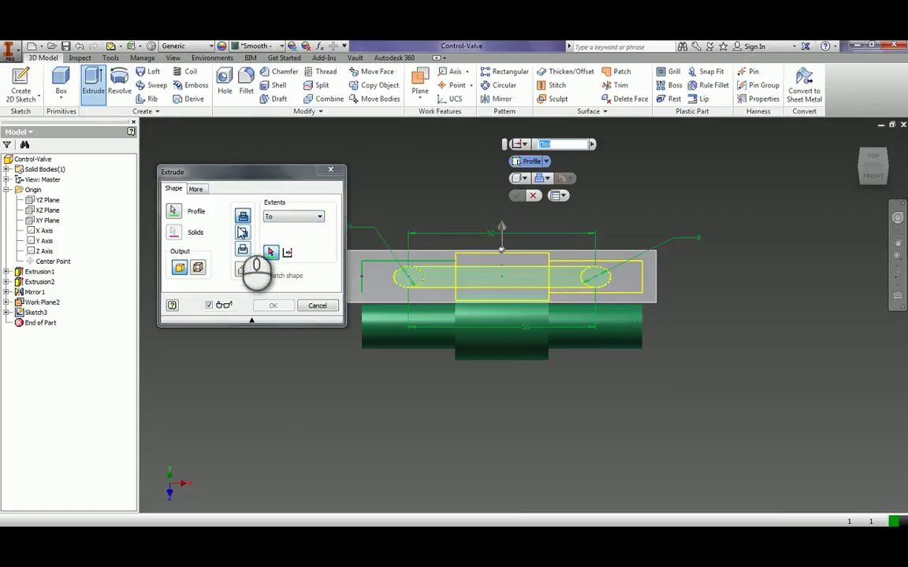
left_click(243, 235)
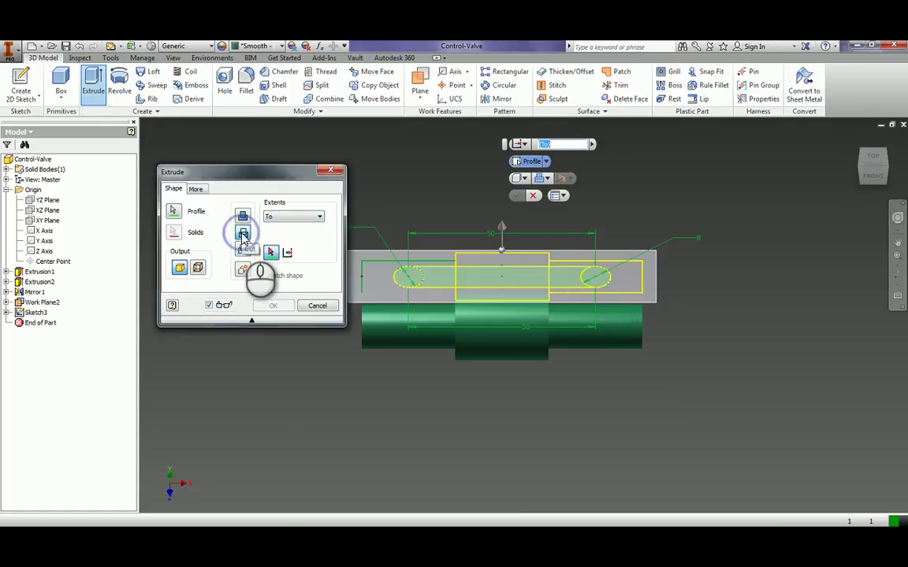
left_click(244, 252)
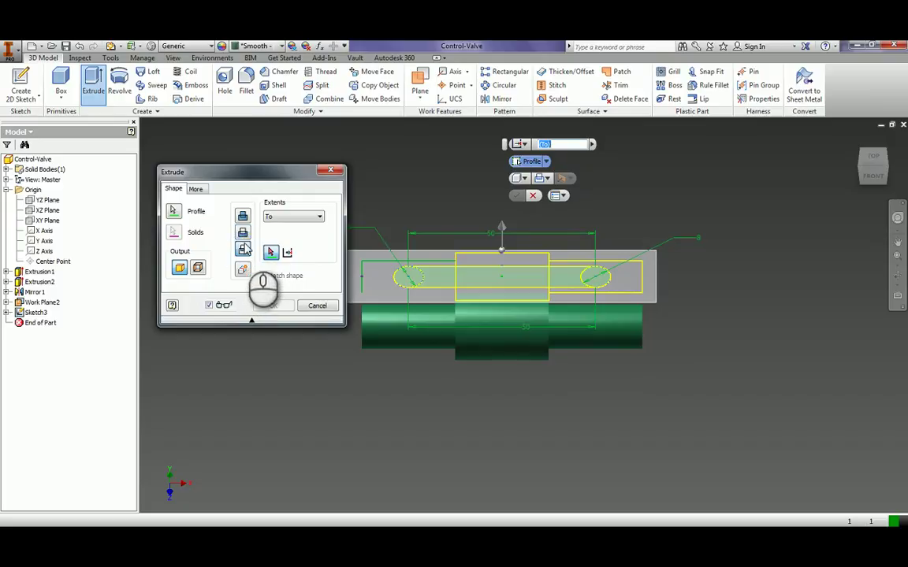
left_click(242, 216)
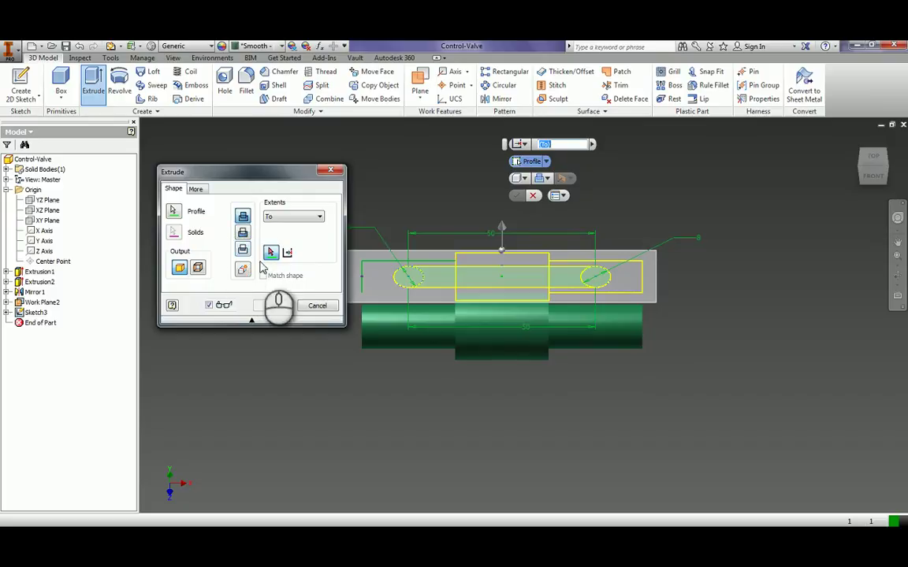
left_click(272, 252)
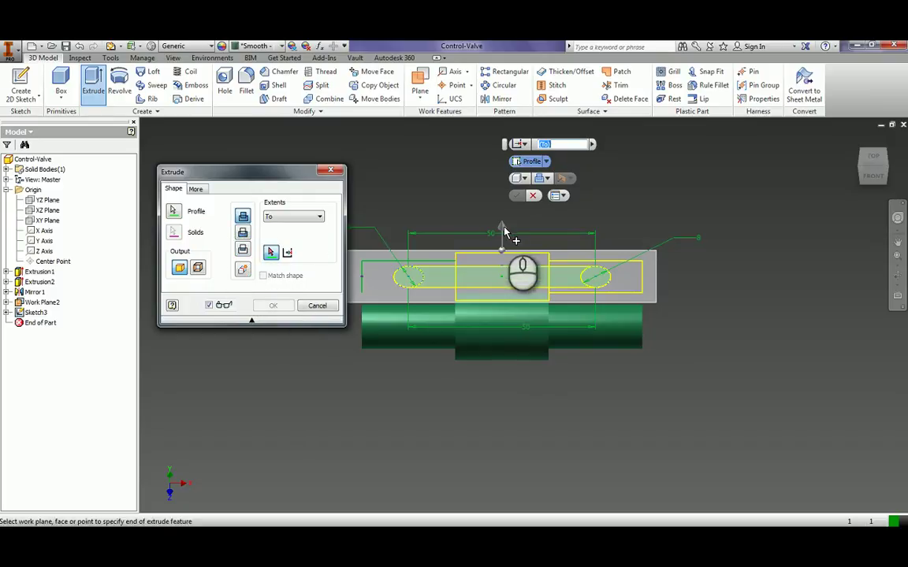
Reverse the slot extrusion so it runs down toward the shaft, with a distance of 8 mm
left_click_drag(501, 228, 495, 279)
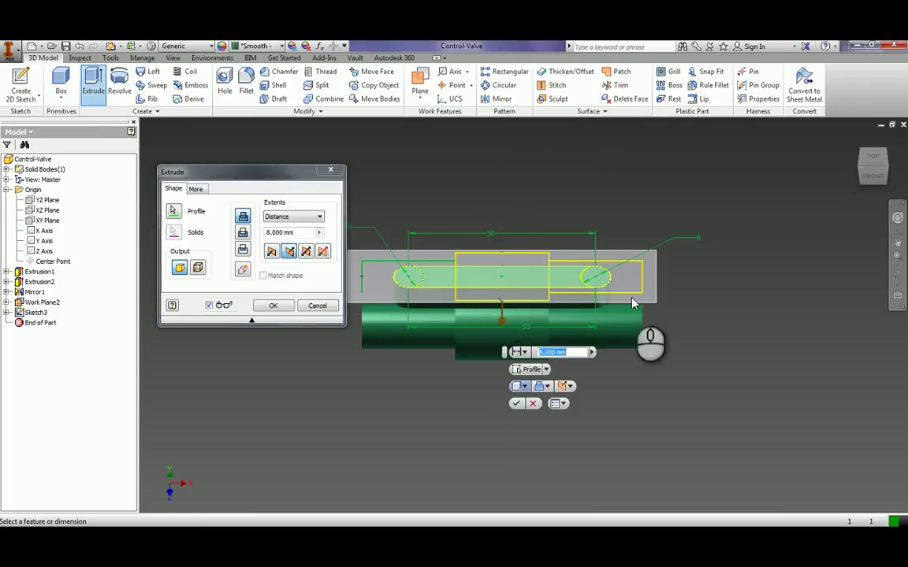
left_click(873, 189)
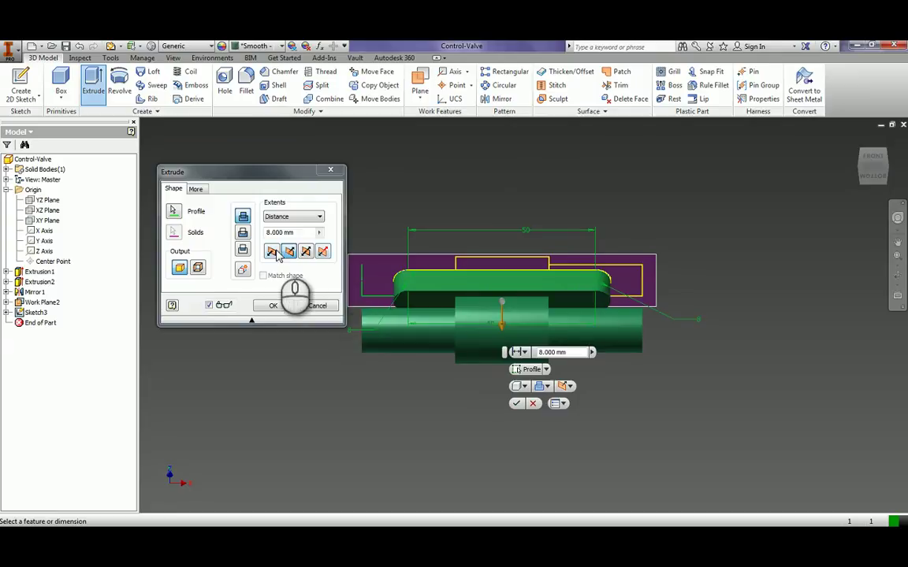
left_click(272, 250)
left_click(289, 251)
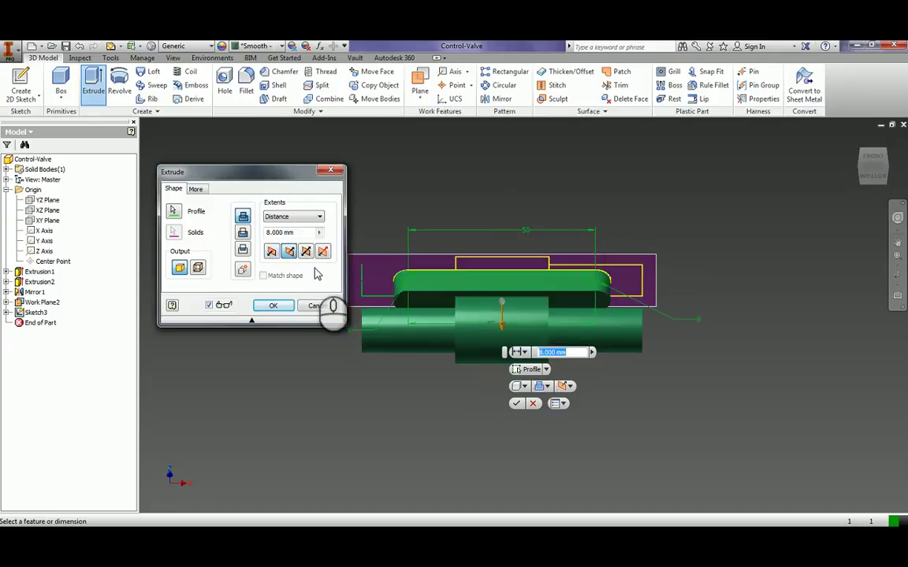
Complete the slot extrusion as a join with the To Next extent so it ends on the shaft body
left_click(299, 219)
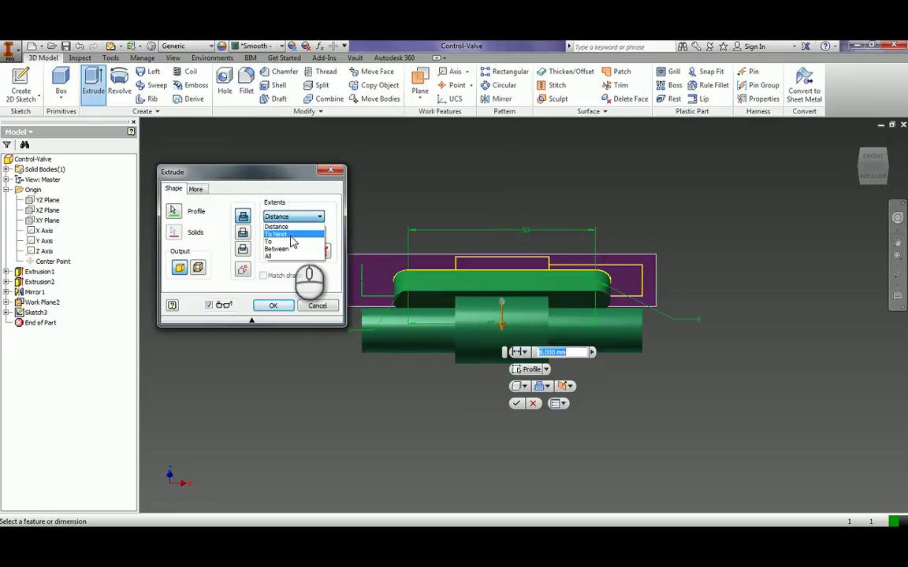
left_click(287, 243)
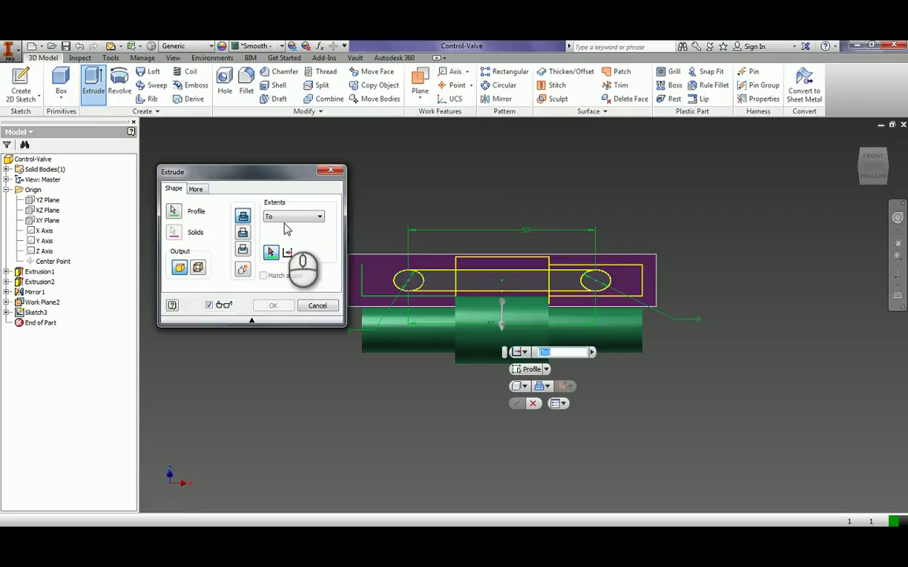
left_click(297, 216)
left_click(285, 234)
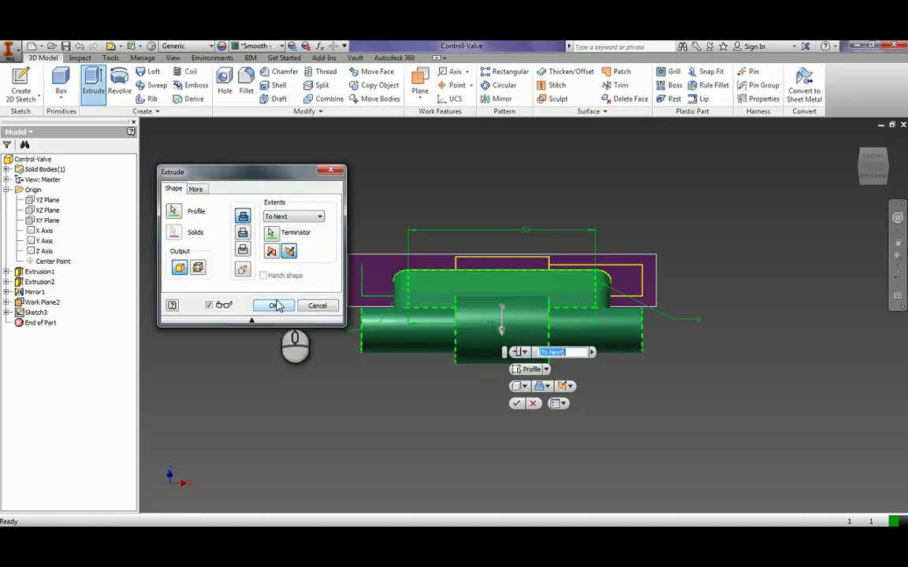
left_click(276, 306)
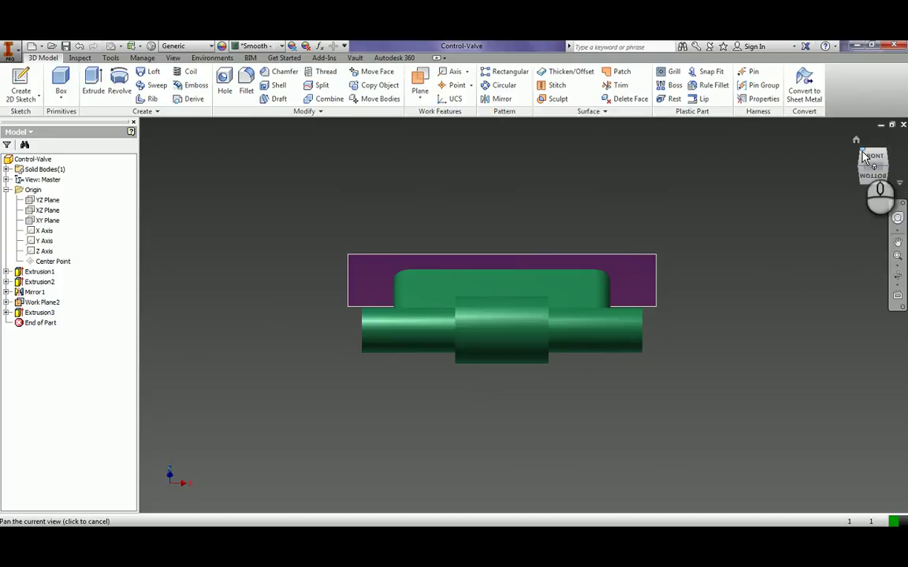
Hide the offset work plane above the shaft and view the finished part from another side
left_click(864, 158)
right_click(607, 407)
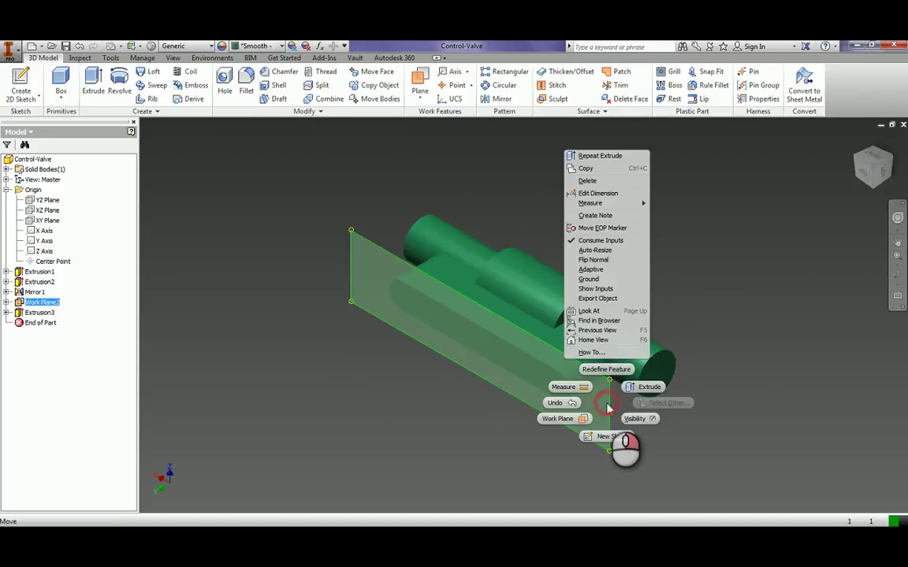
left_click(634, 418)
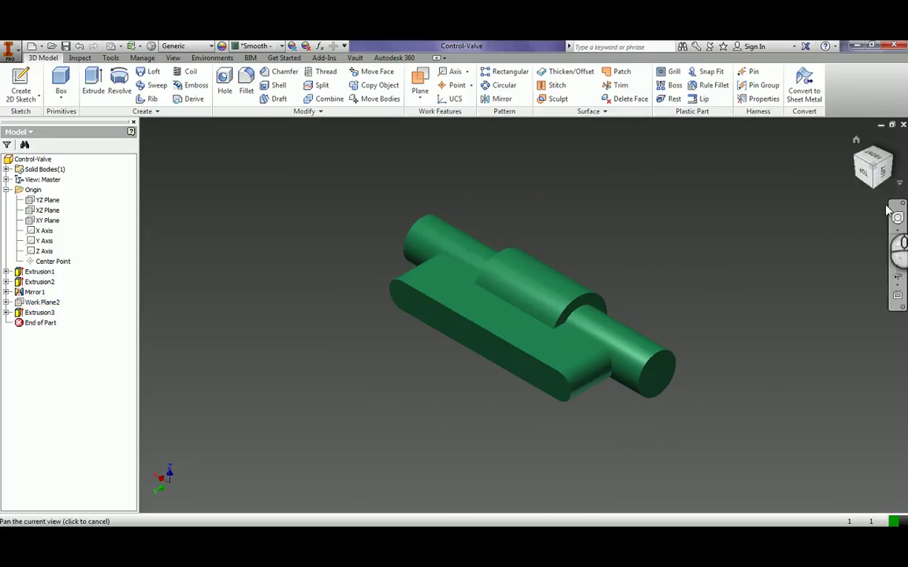
left_click(865, 178)
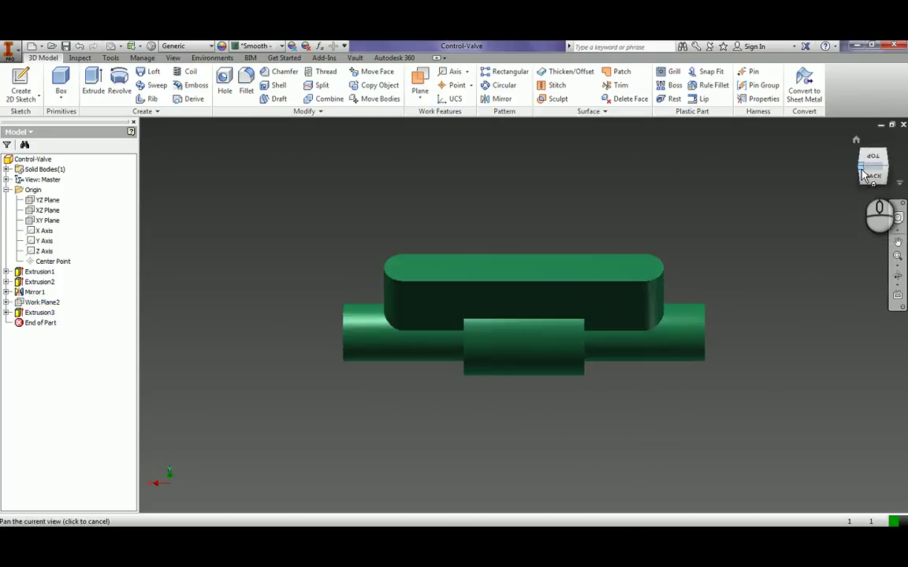